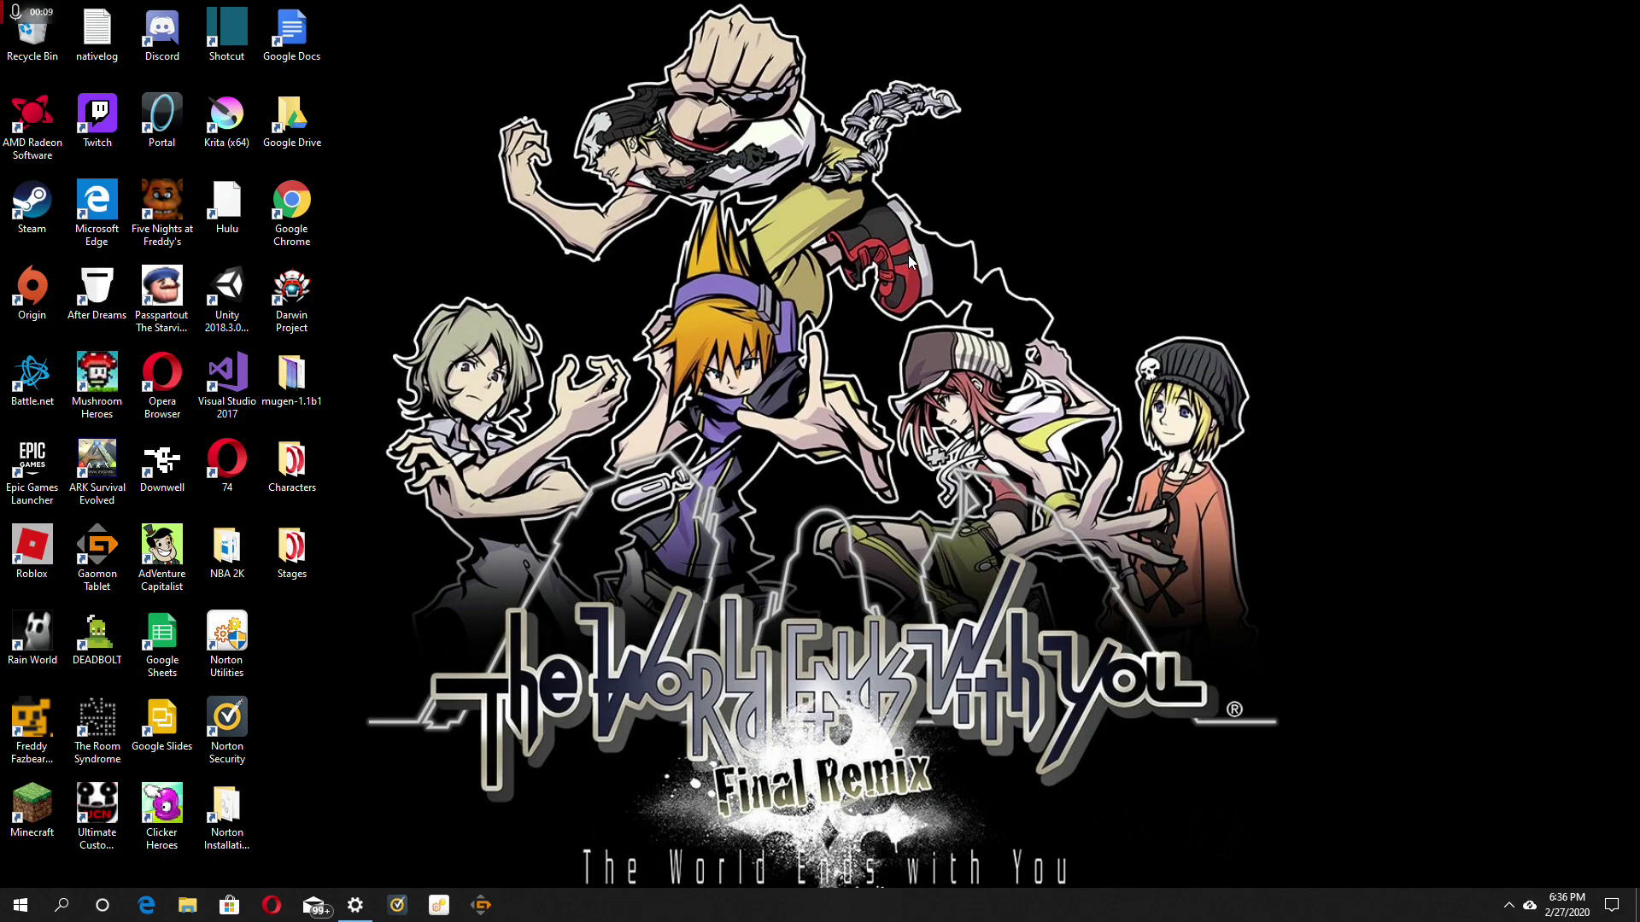
Step: Open the mugen-1.1b1 folder and launch the mugen application
{"action": "double_click", "coordinate": [288, 382]}
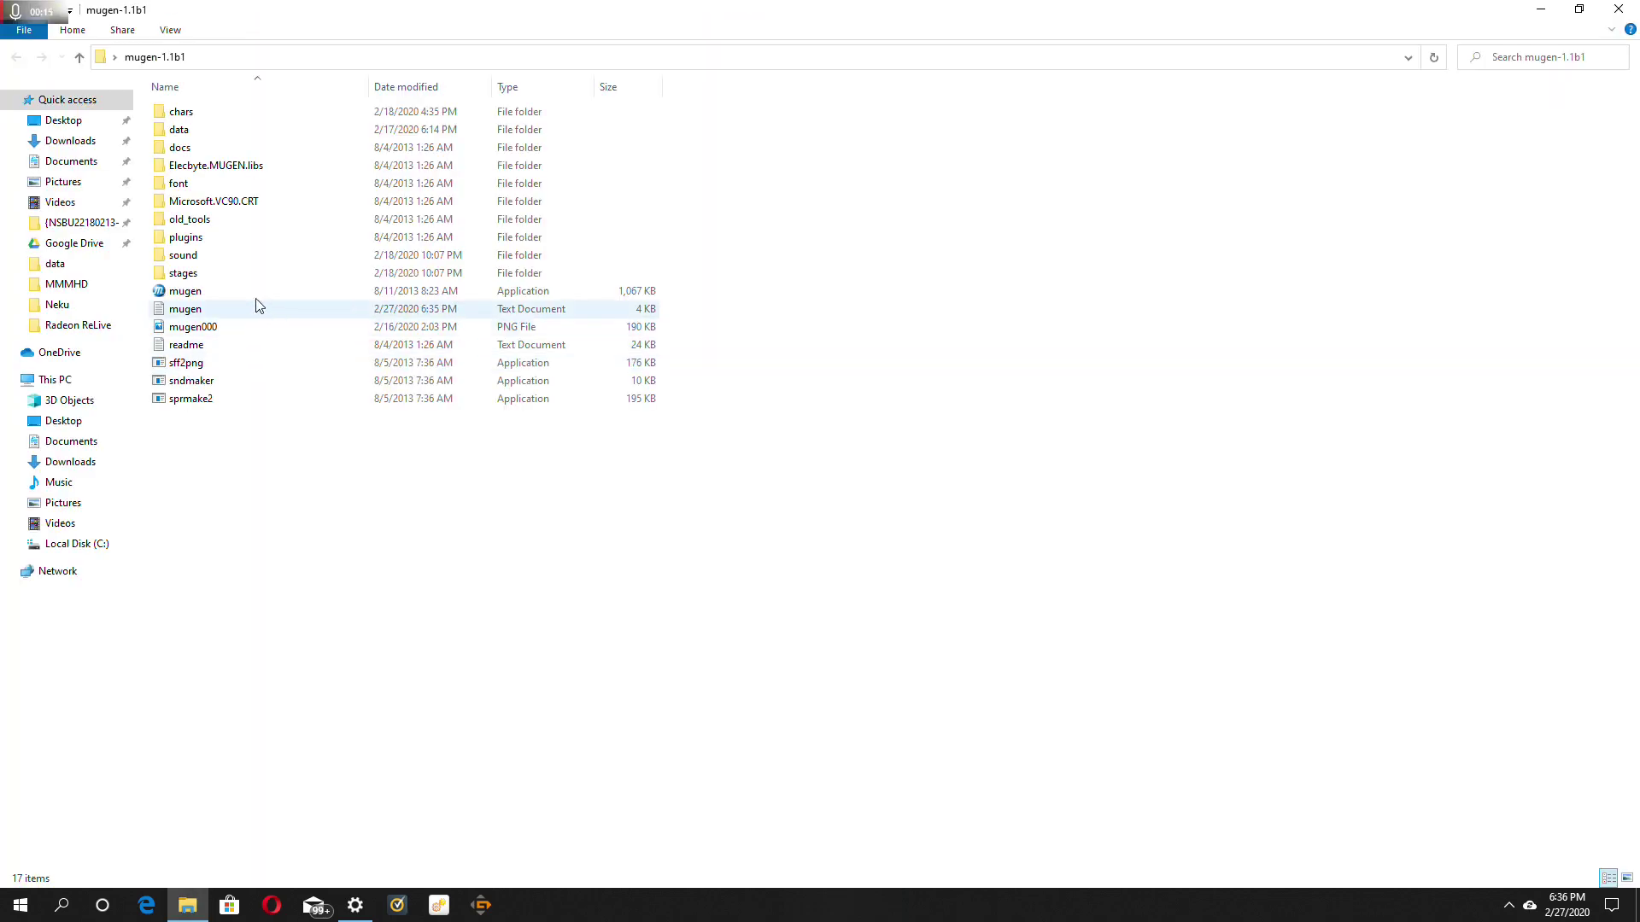
{"action": "left_click", "coordinate": [175, 294]}
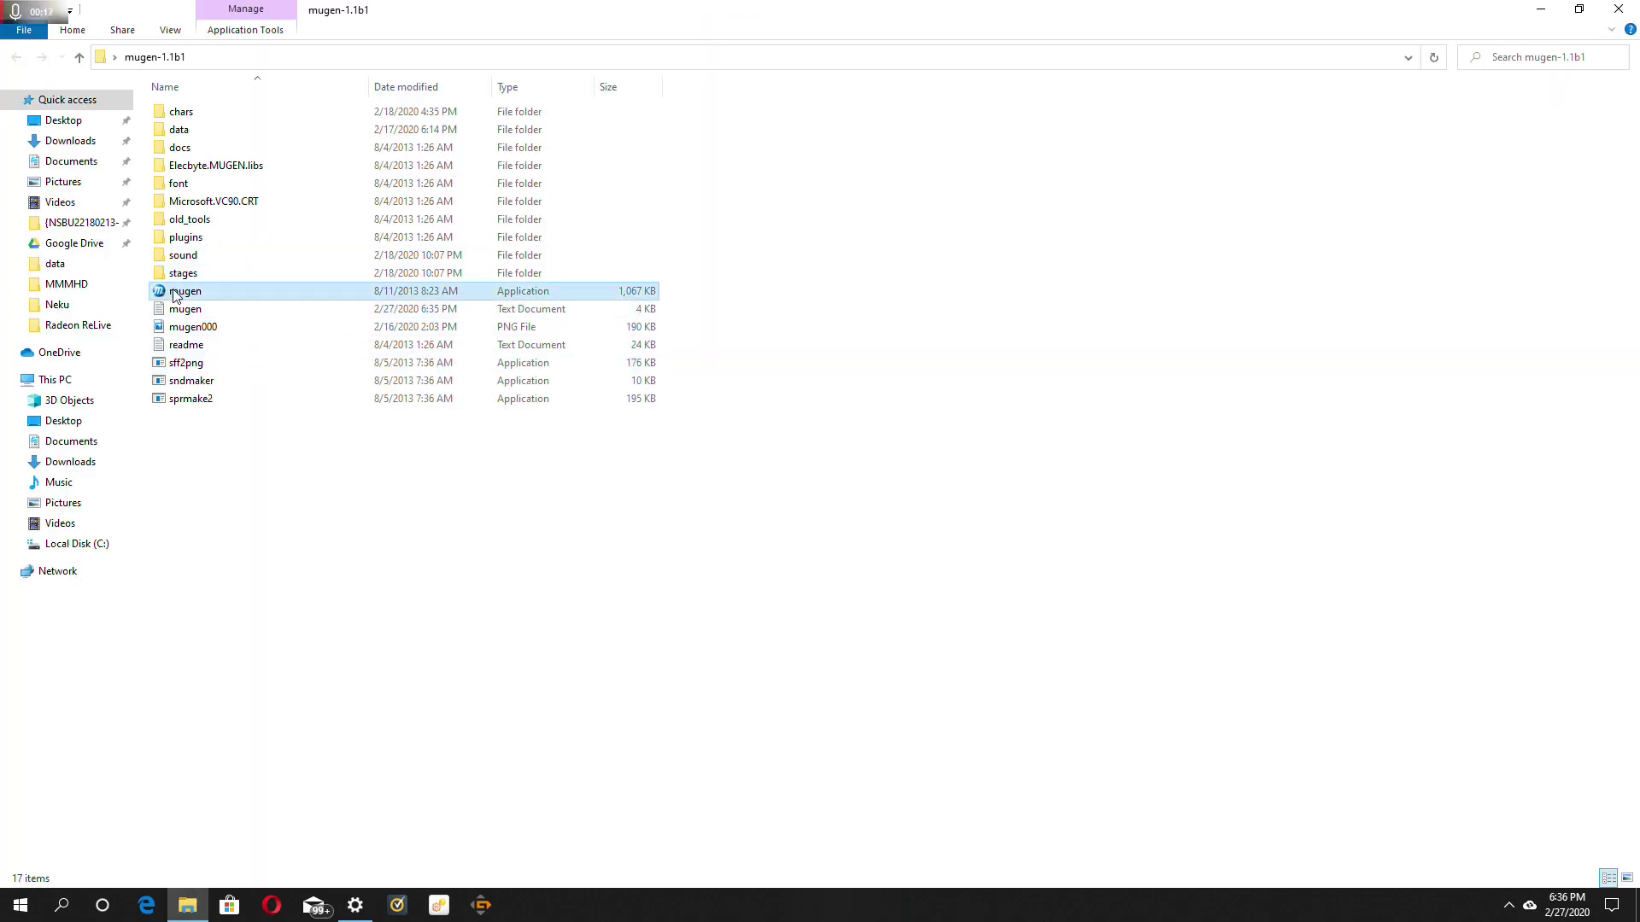
{"action": "double_click", "coordinate": [175, 294]}
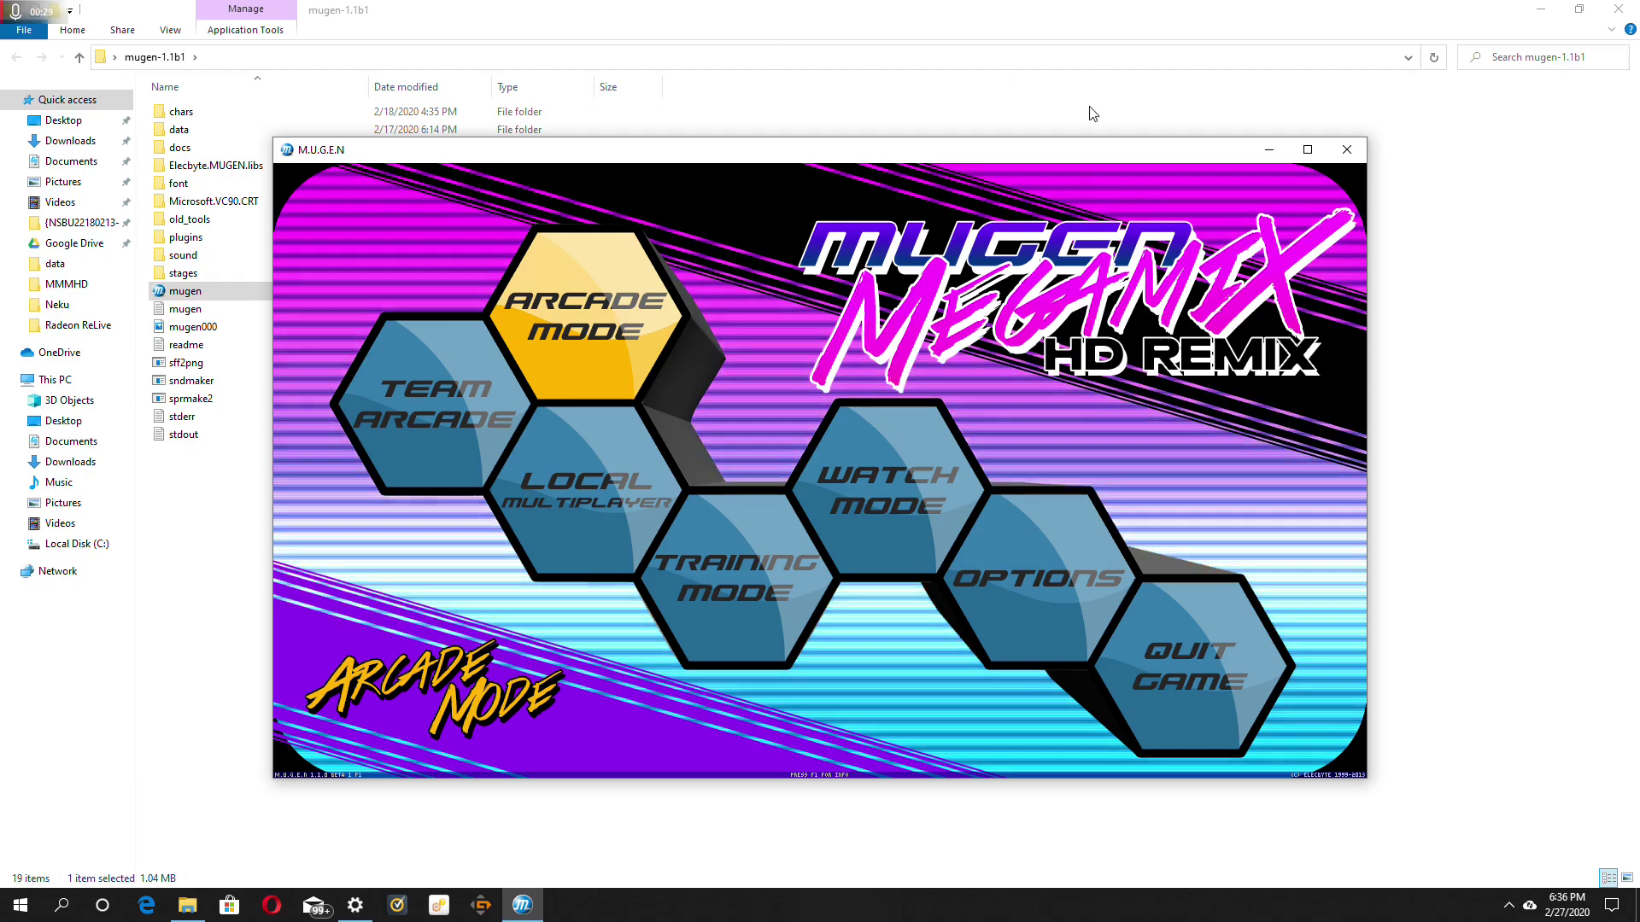
Step: Open Options from the game's main menu
{"action": "key", "text": "Down"}
{"action": "key", "text": "Down"}
{"action": "key", "text": "Down"}
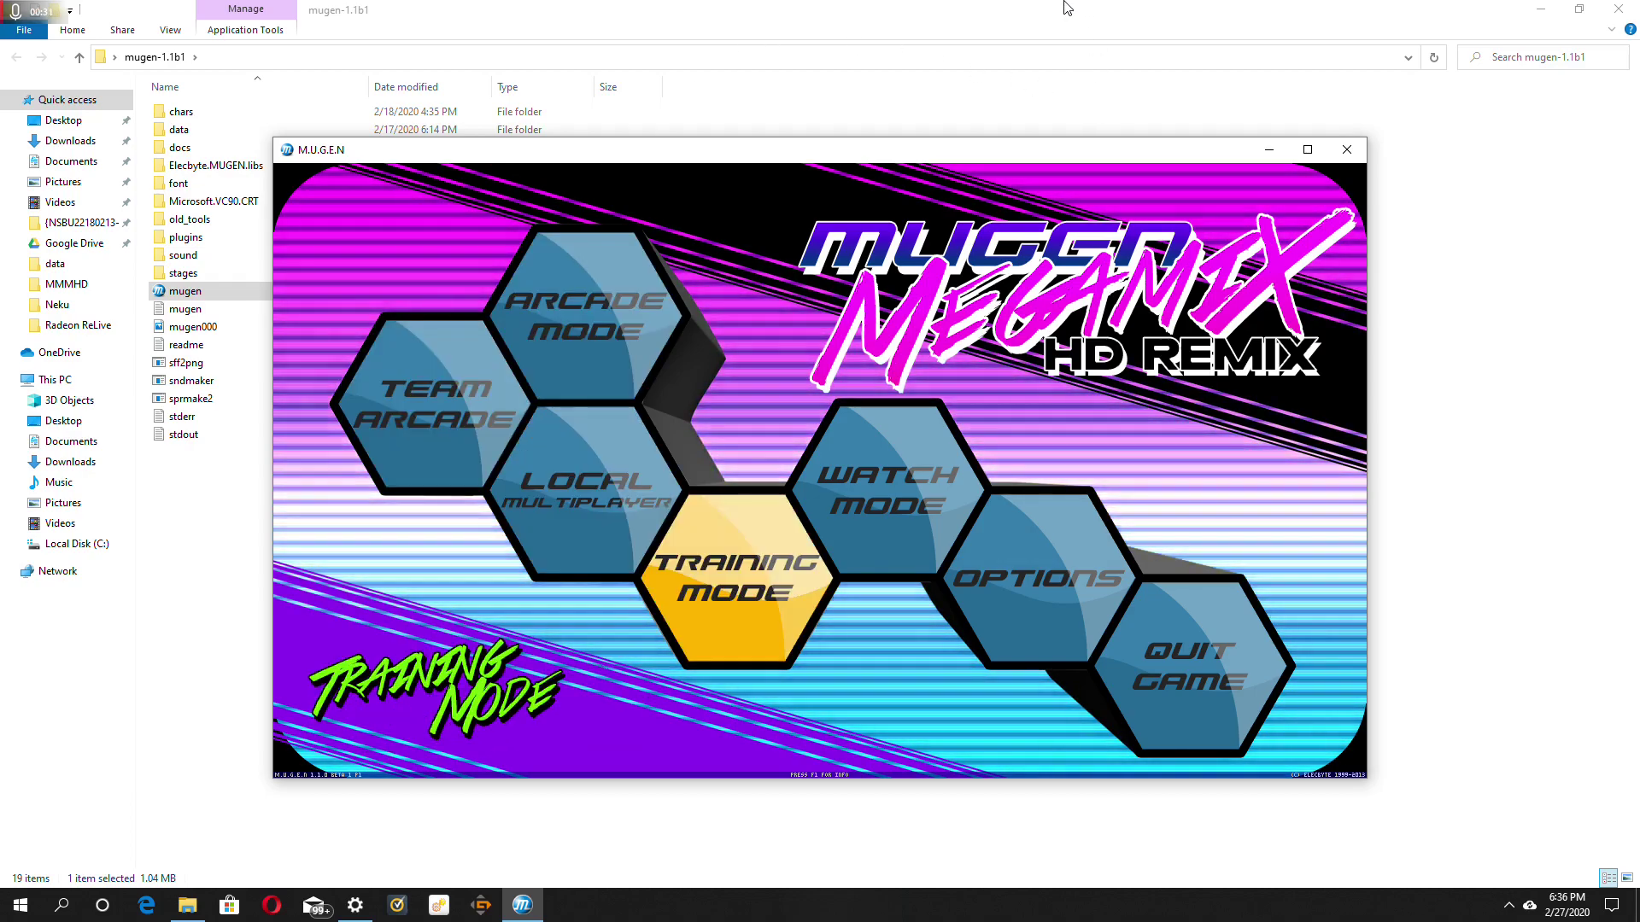
{"action": "key", "text": "Down"}
{"action": "key", "text": "Down"}
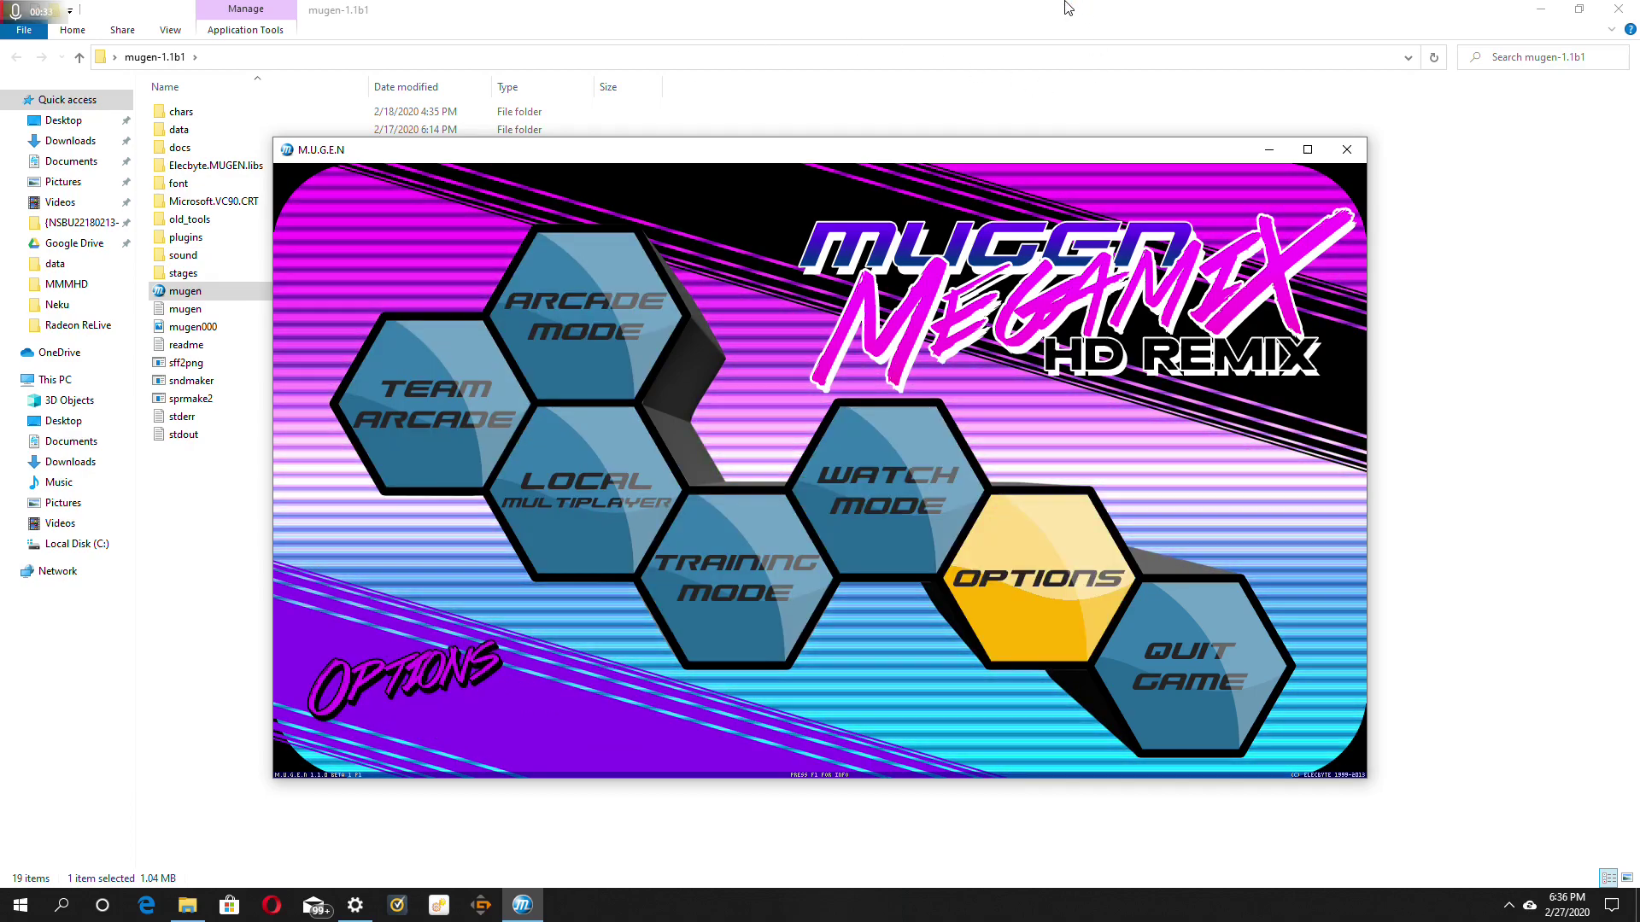
{"action": "key", "text": "Return"}
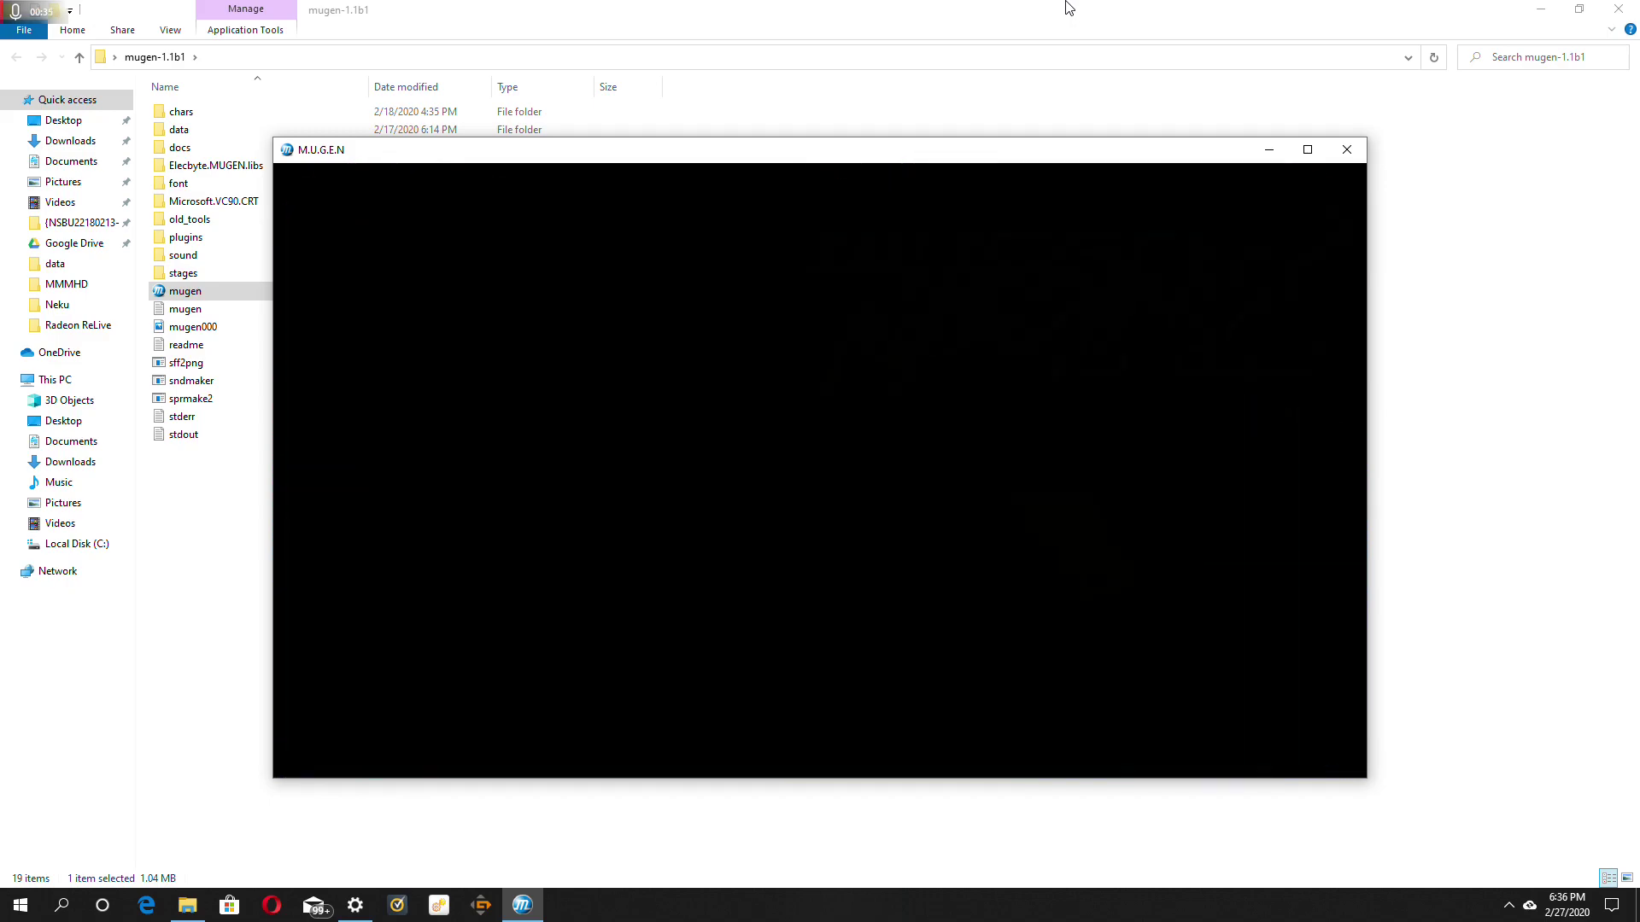
Step: Go into Input Config and open the Key Config screen
{"action": "key", "text": "Down"}
{"action": "key", "text": "Down"}
{"action": "key", "text": "Down"}
{"action": "key", "text": "Down"}
{"action": "key", "text": "Down"}
{"action": "key", "text": "Down"}
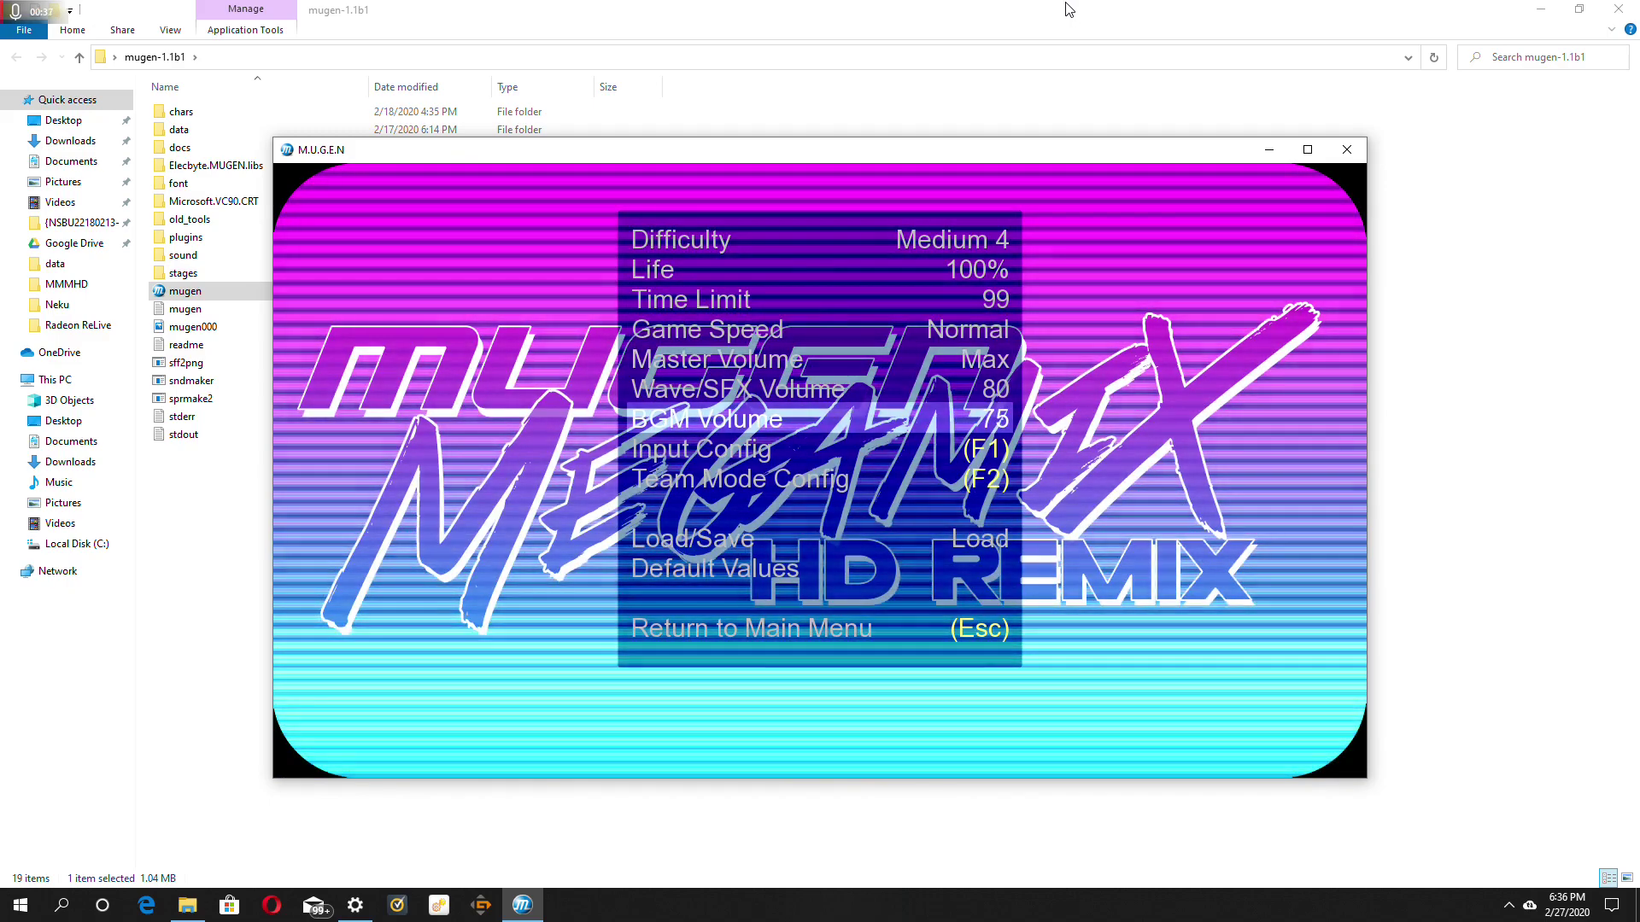
{"action": "key", "text": "Down"}
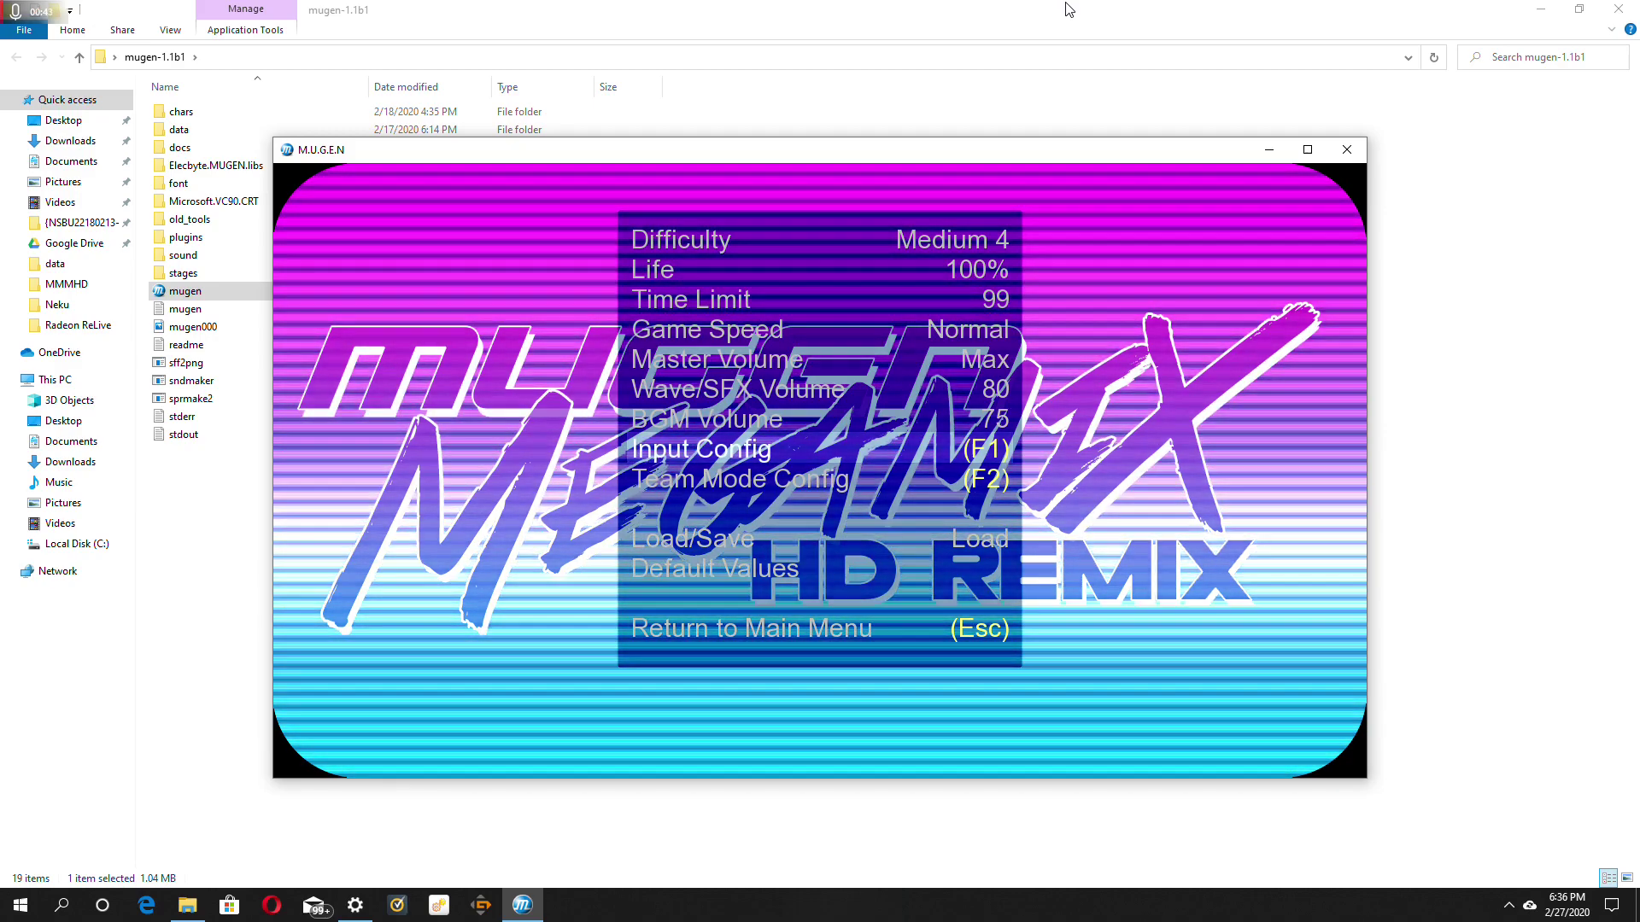
{"action": "key", "text": "Return"}
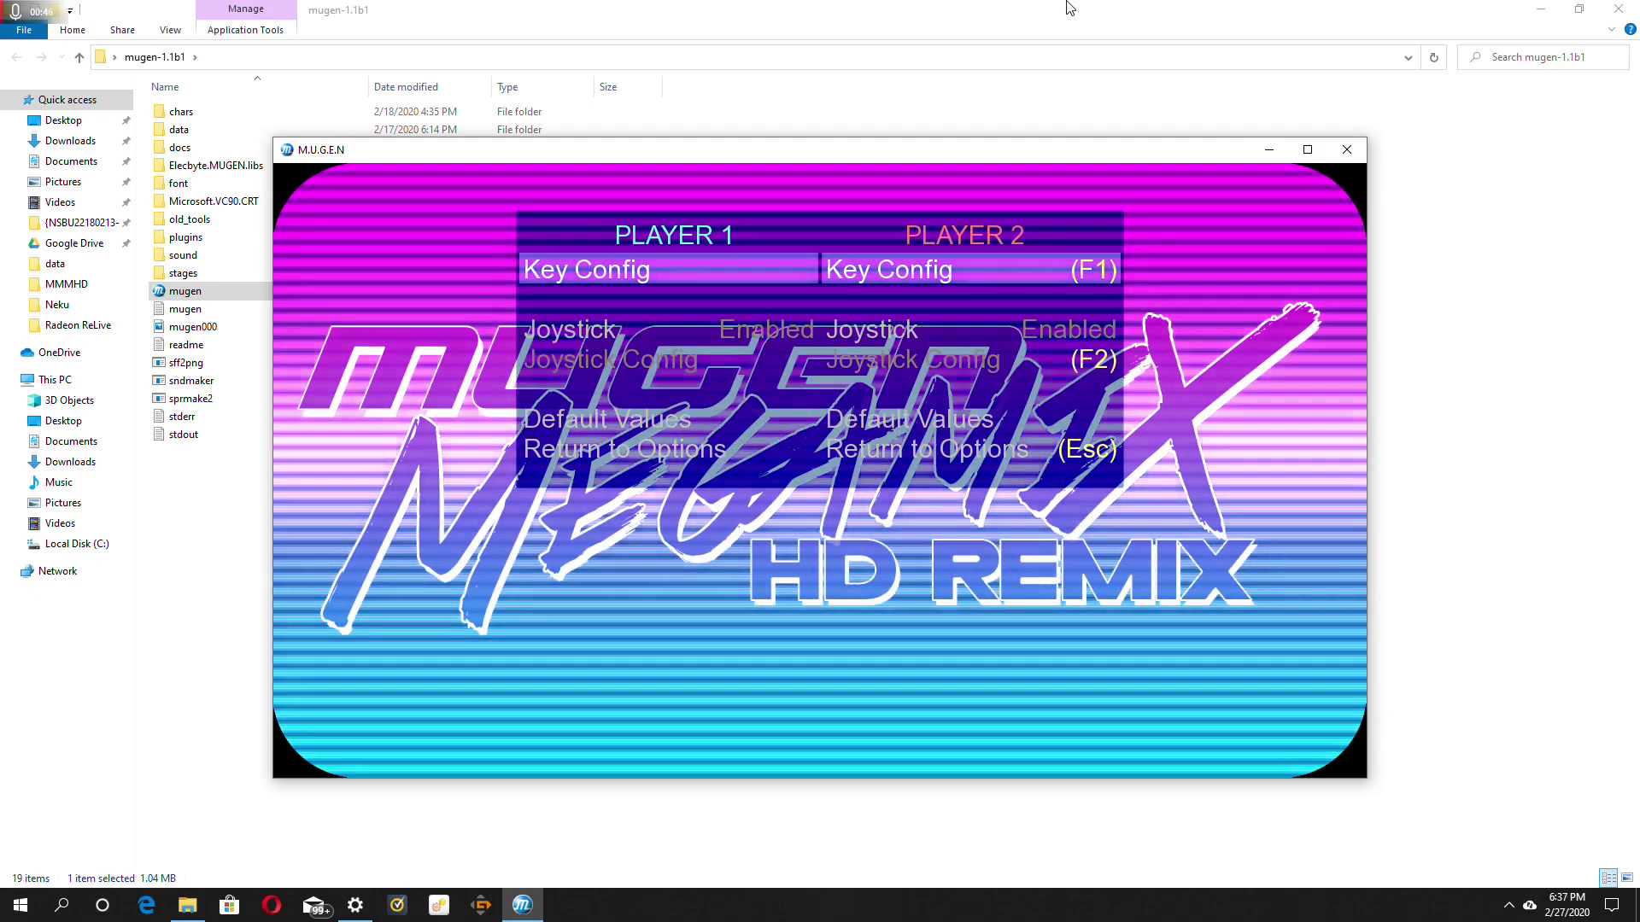
{"action": "key", "text": "Return"}
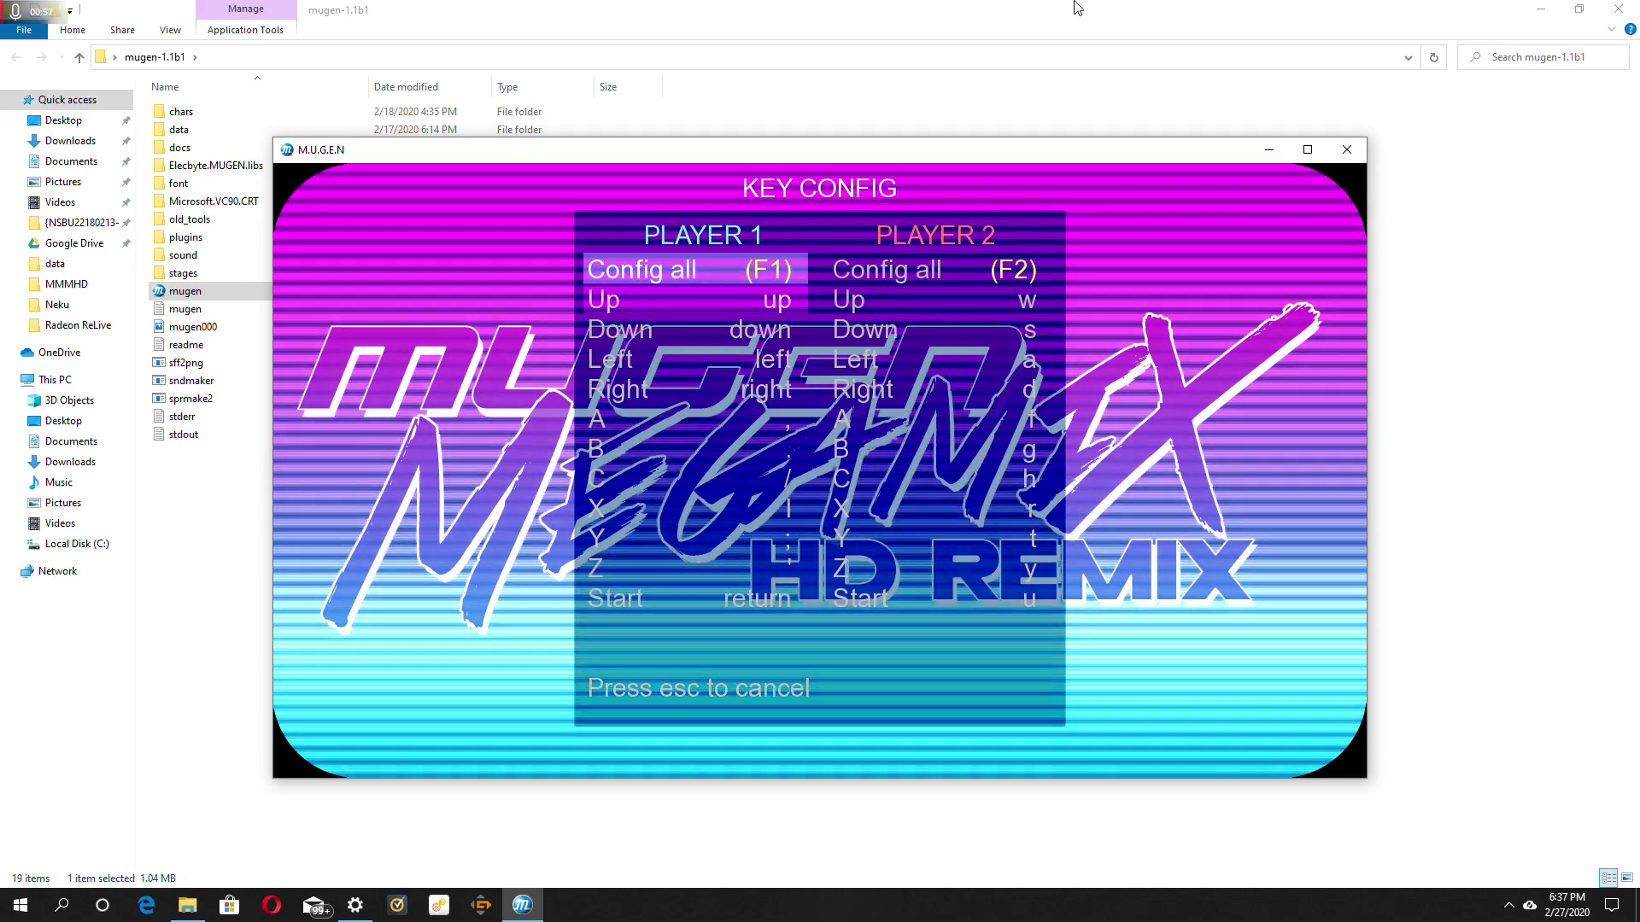
Step: Try to reassign all of Player 1's controls in one pass using only d, a and s
{"action": "key", "text": "Return"}
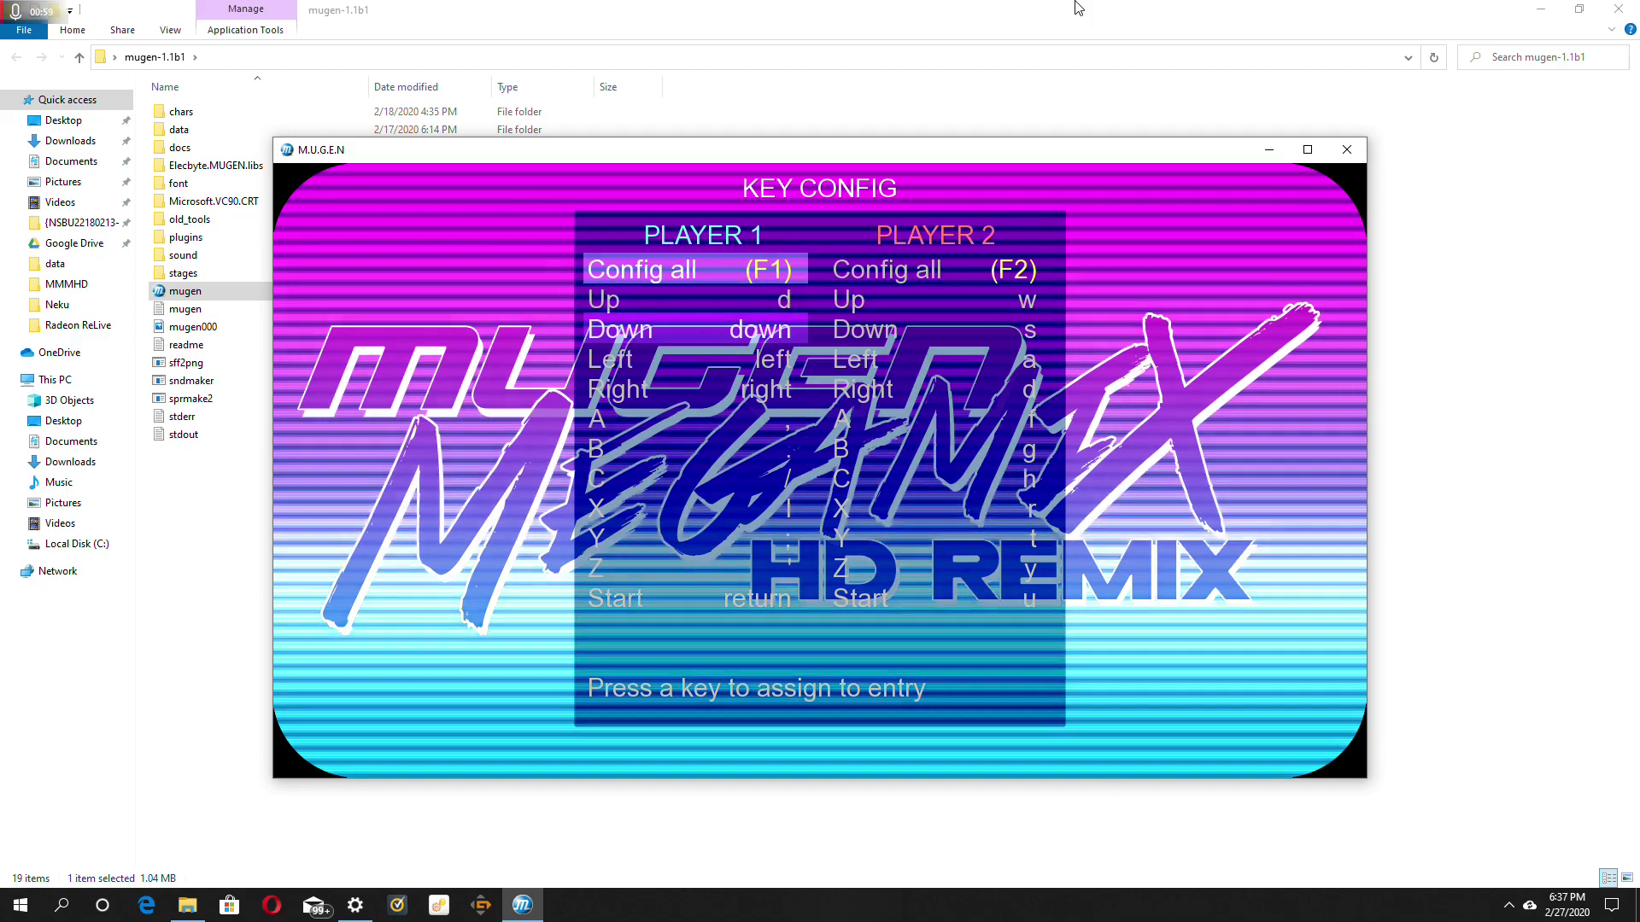
{"action": "key", "text": "a"}
{"action": "key", "text": "s"}
{"action": "key", "text": "s"}
{"action": "key", "text": "d"}
{"action": "key", "text": "a"}
{"action": "key", "text": "s"}
{"action": "key", "text": "d"}
{"action": "key", "text": "a"}
{"action": "key", "text": "s"}
{"action": "key", "text": "d"}
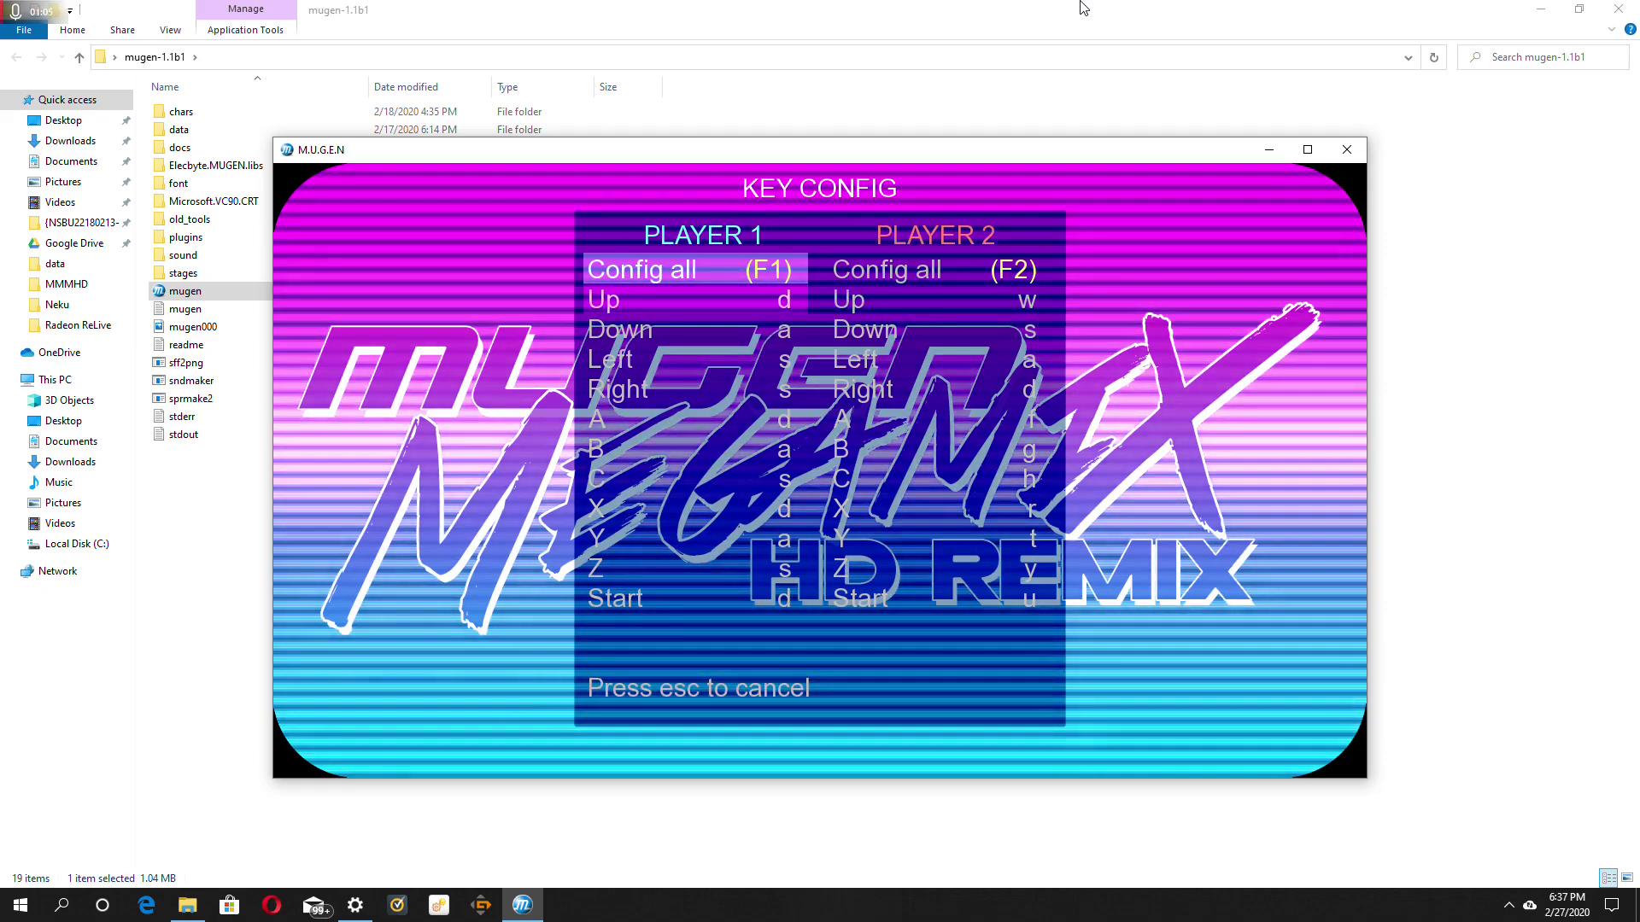
Step: Map Player 1's Up/Down/Left/Right to w/s/a/d, A/B/C/X/Y/Z to f/g/h/r/t/y and Start to left shift
{"action": "key", "text": "w"}
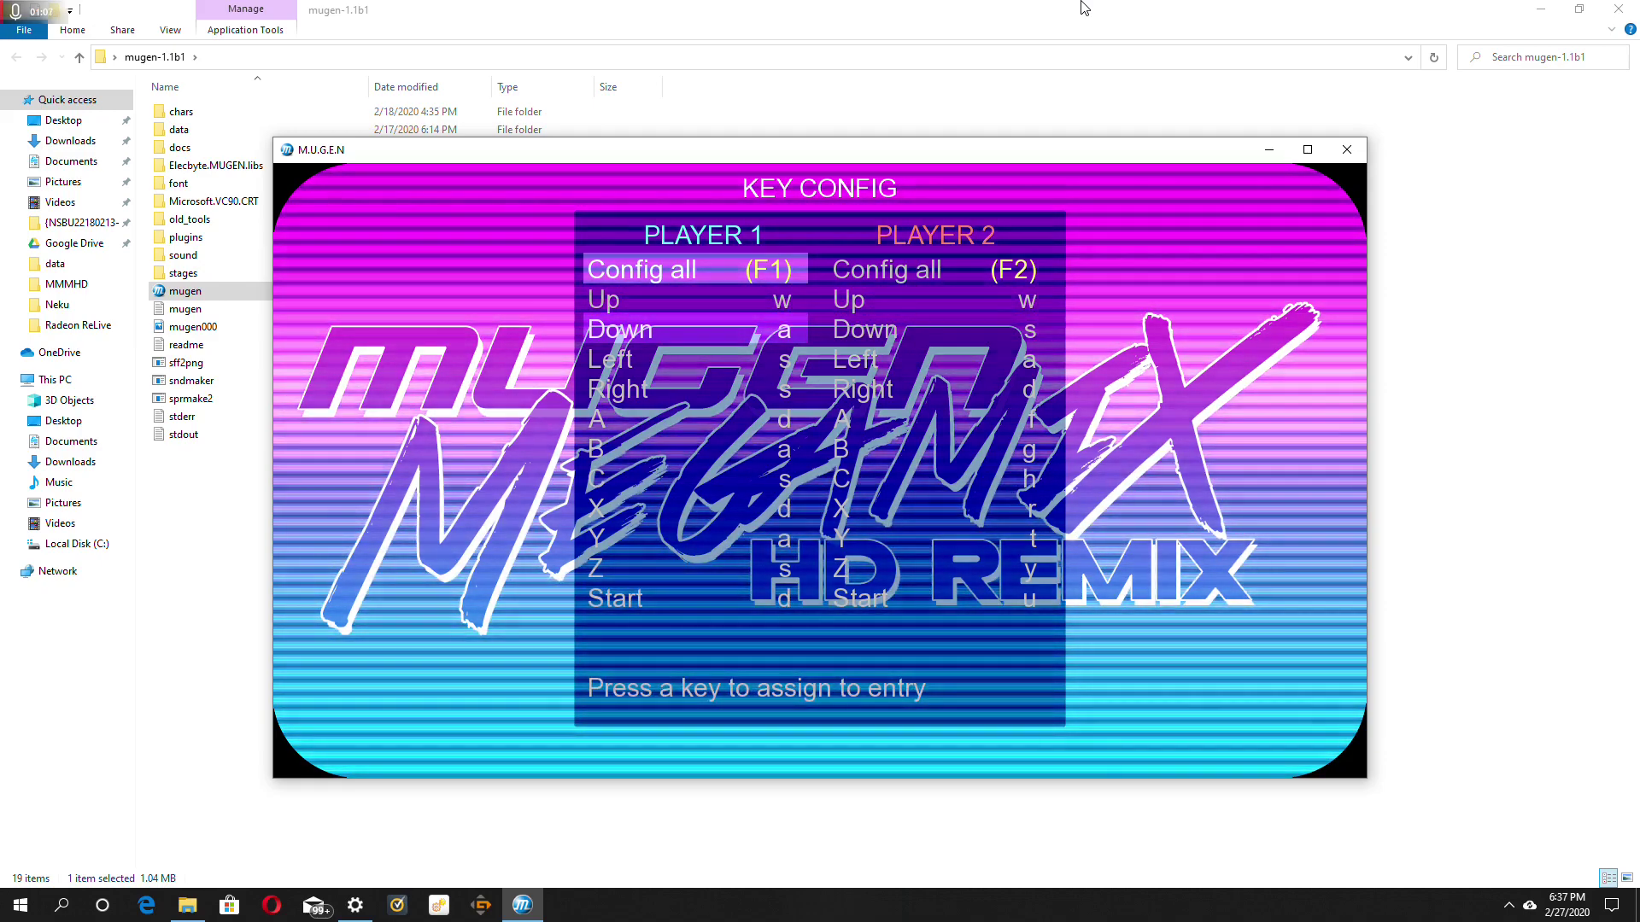
{"action": "key", "text": "a"}
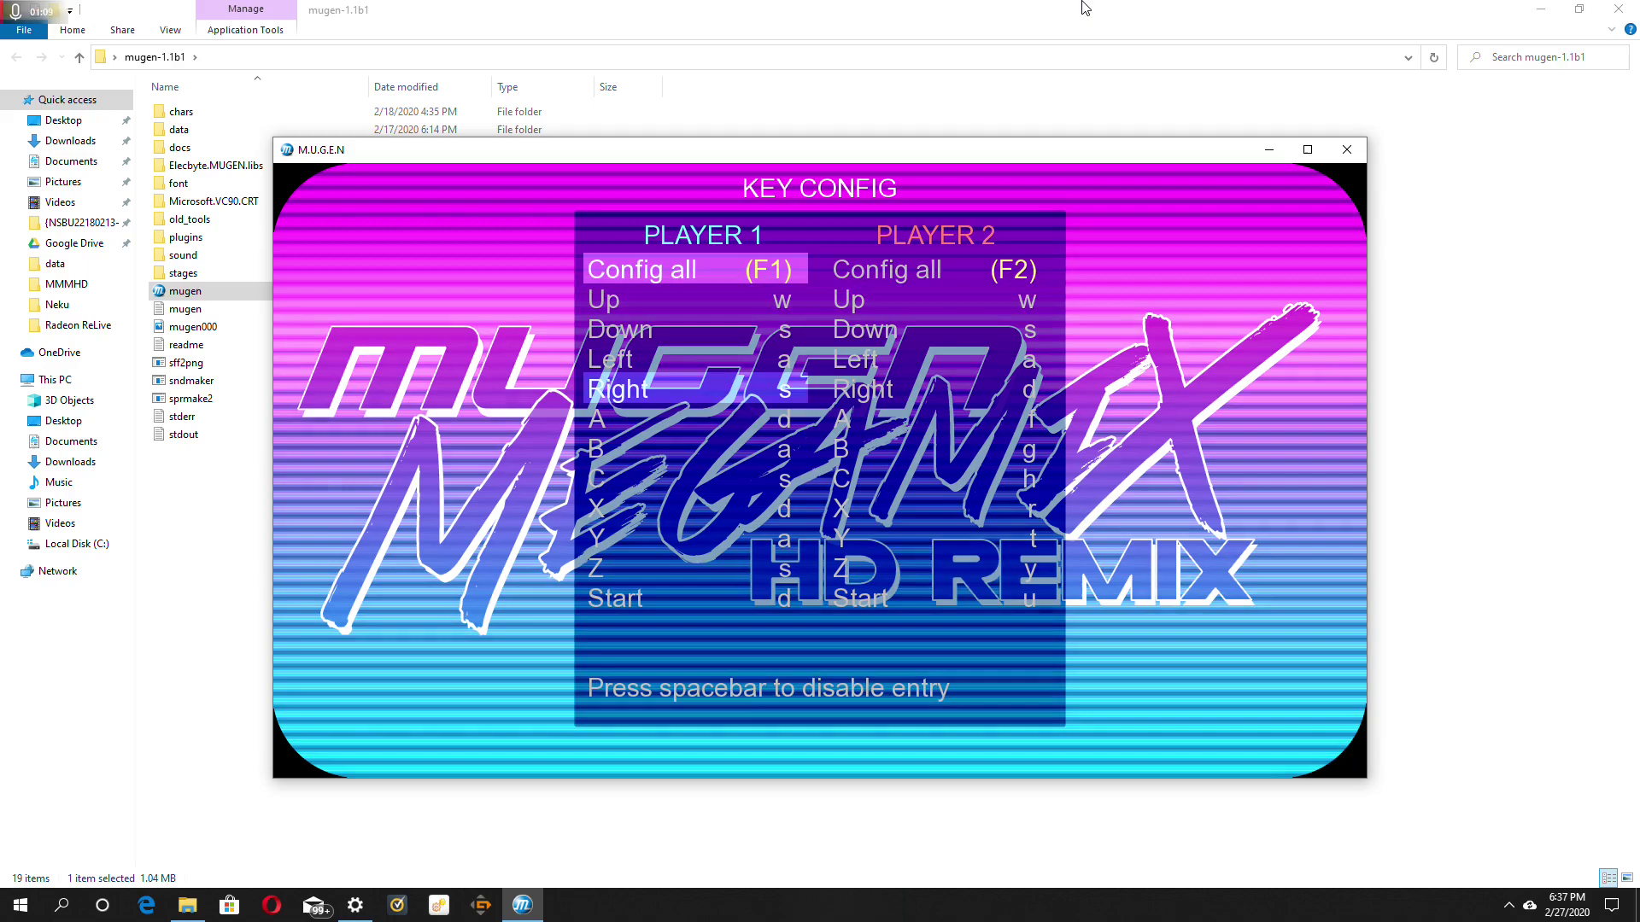
{"action": "key", "text": "d"}
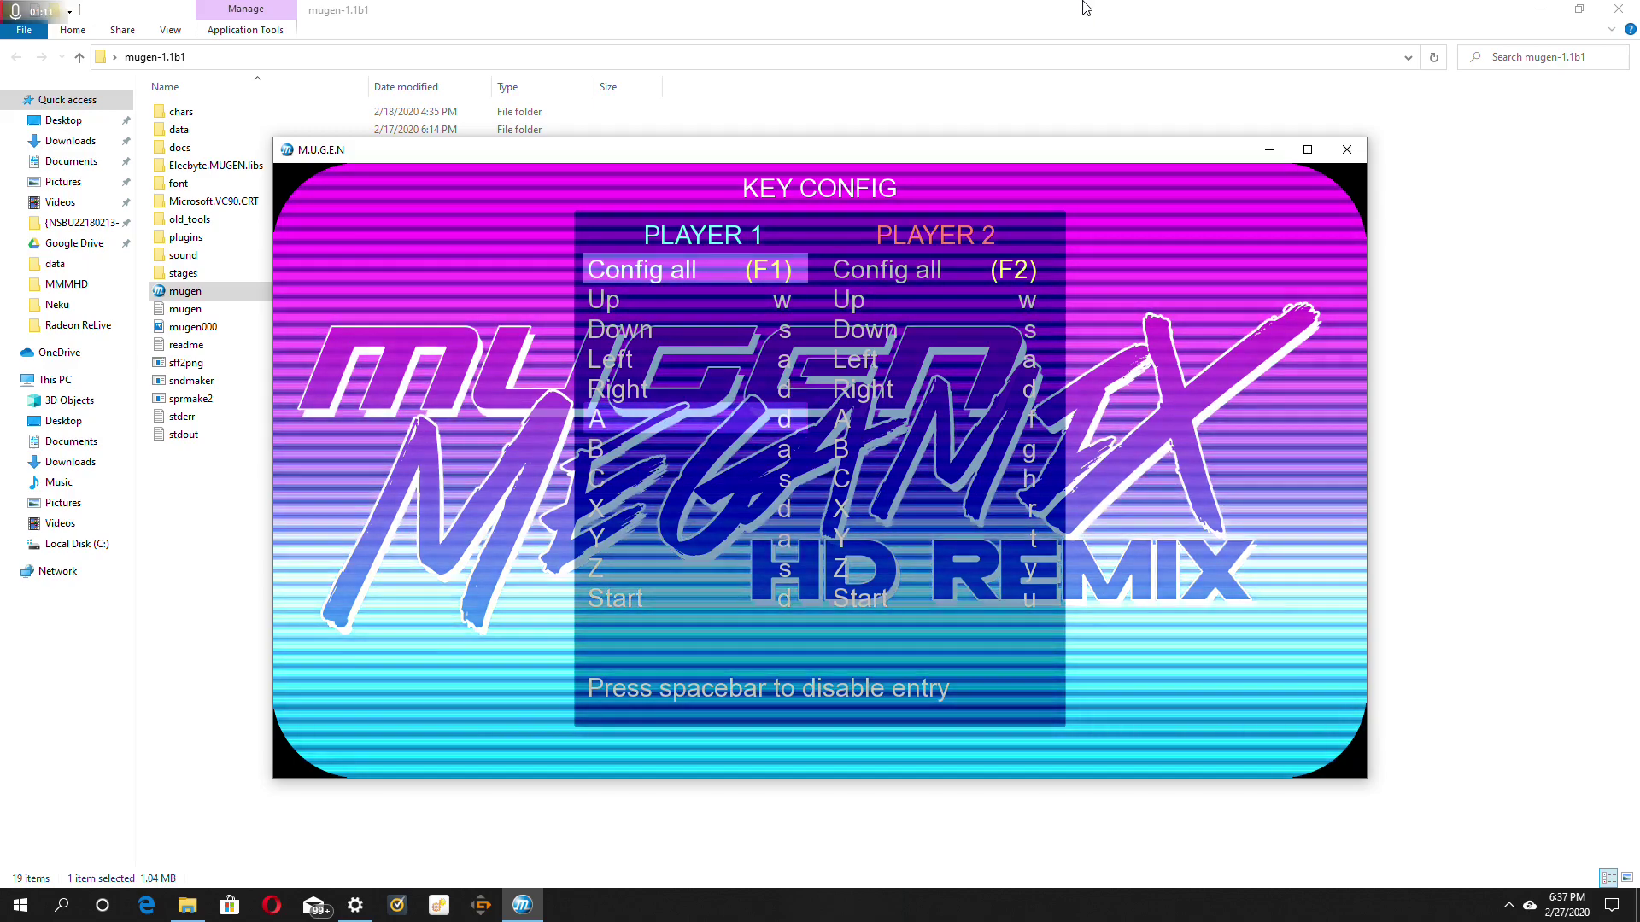
{"action": "key", "text": "f"}
{"action": "key", "text": "g"}
{"action": "key", "text": "h"}
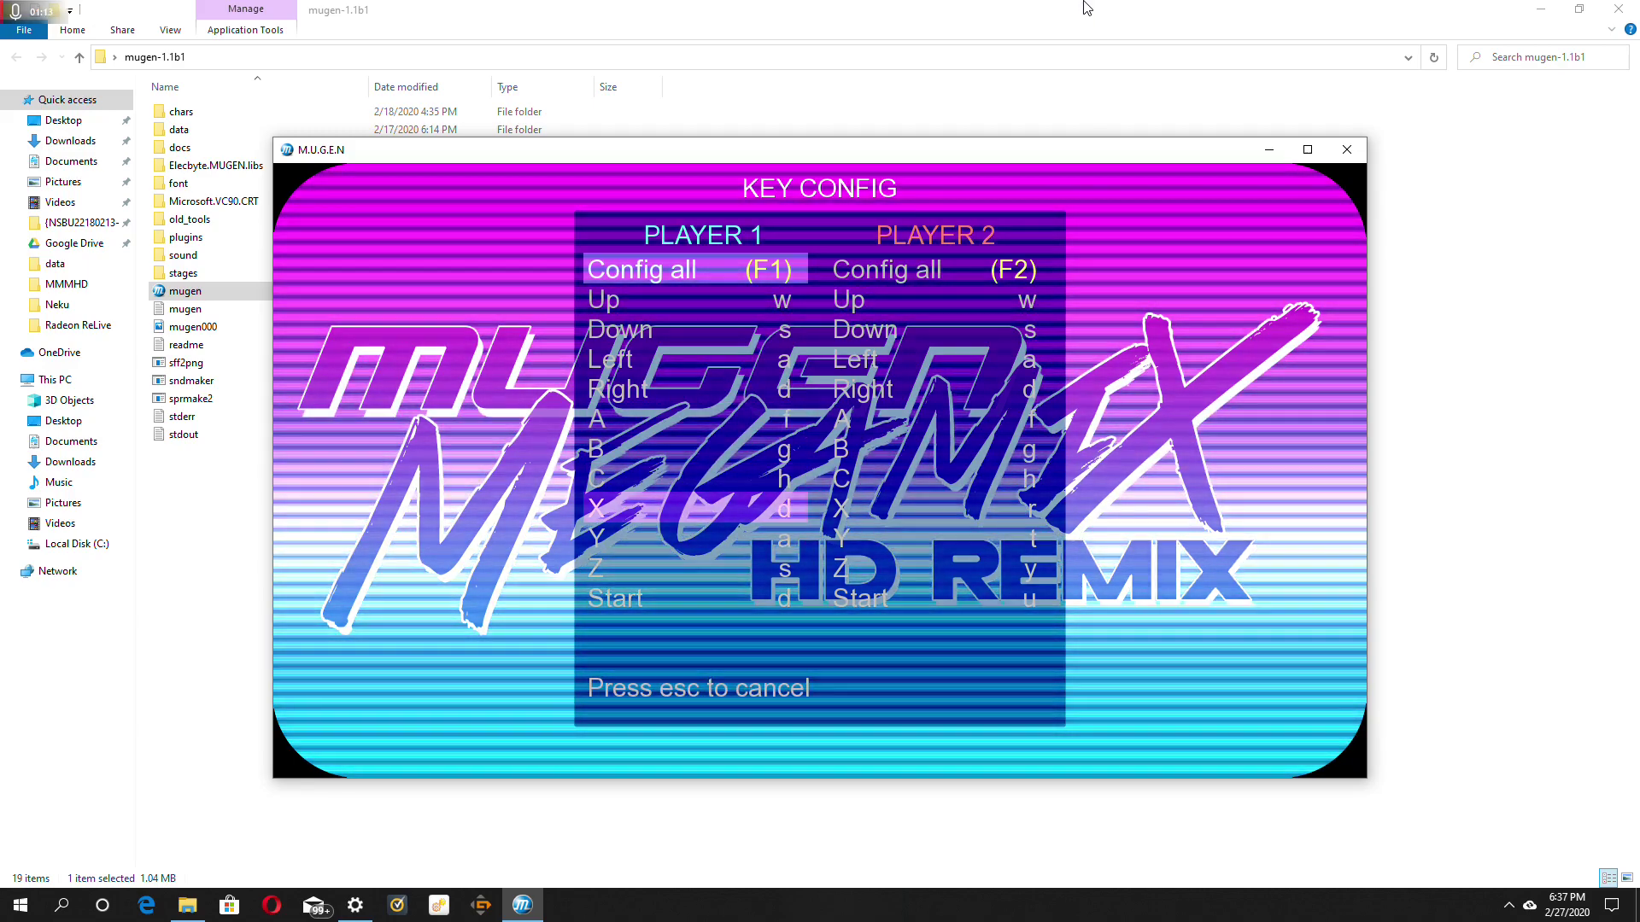
{"action": "key", "text": "r"}
{"action": "key", "text": "t"}
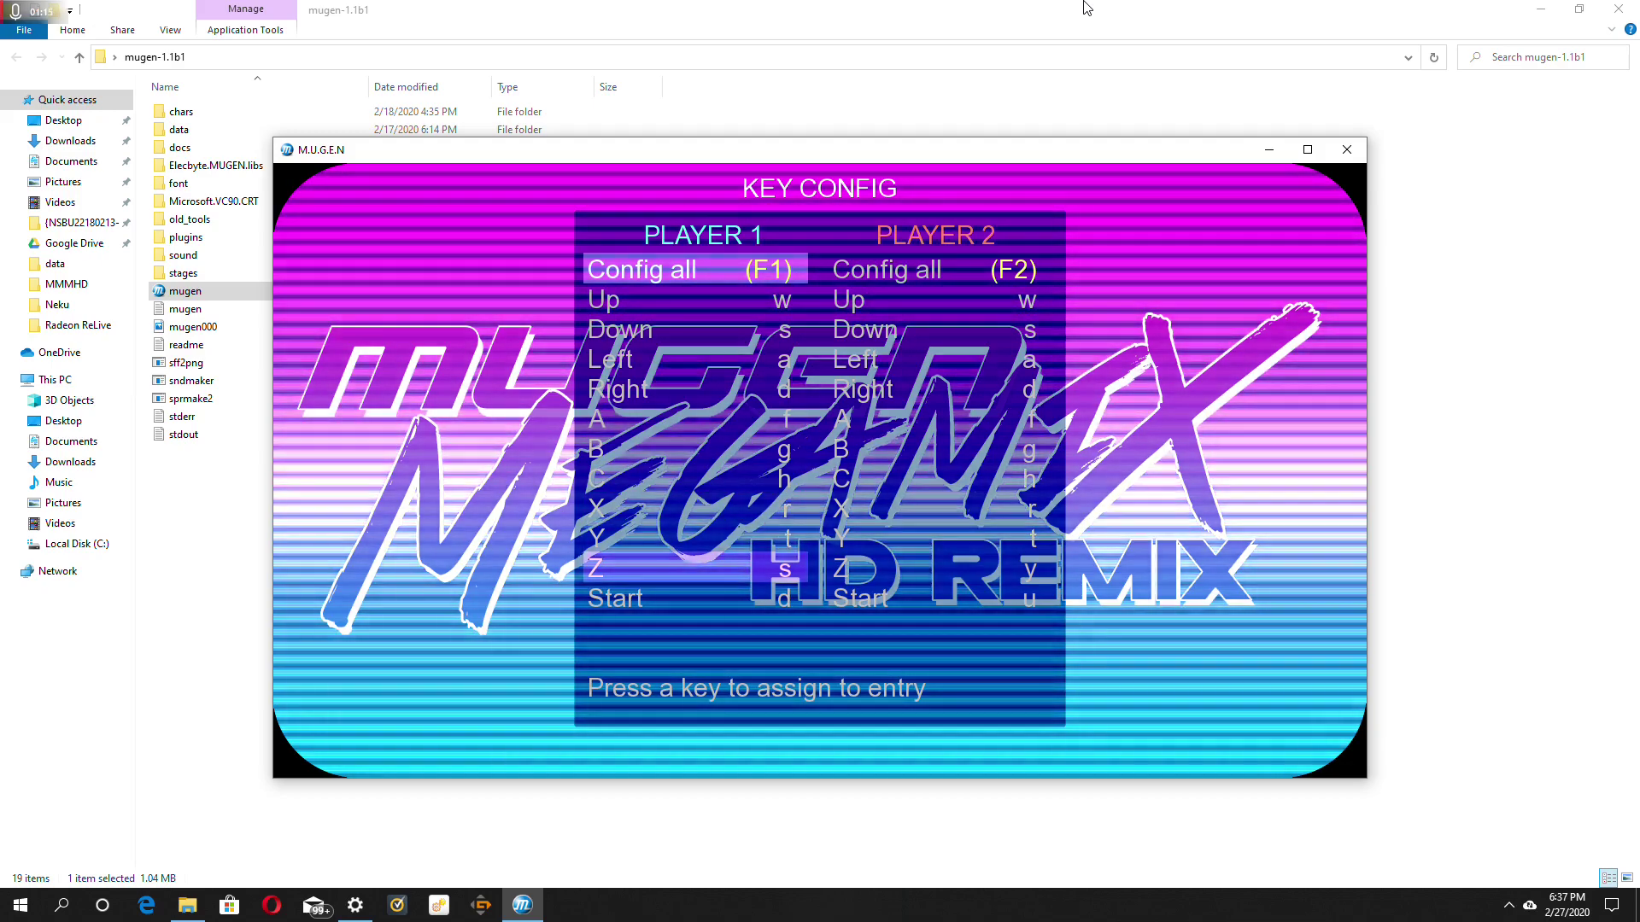
{"action": "key", "text": "shift"}
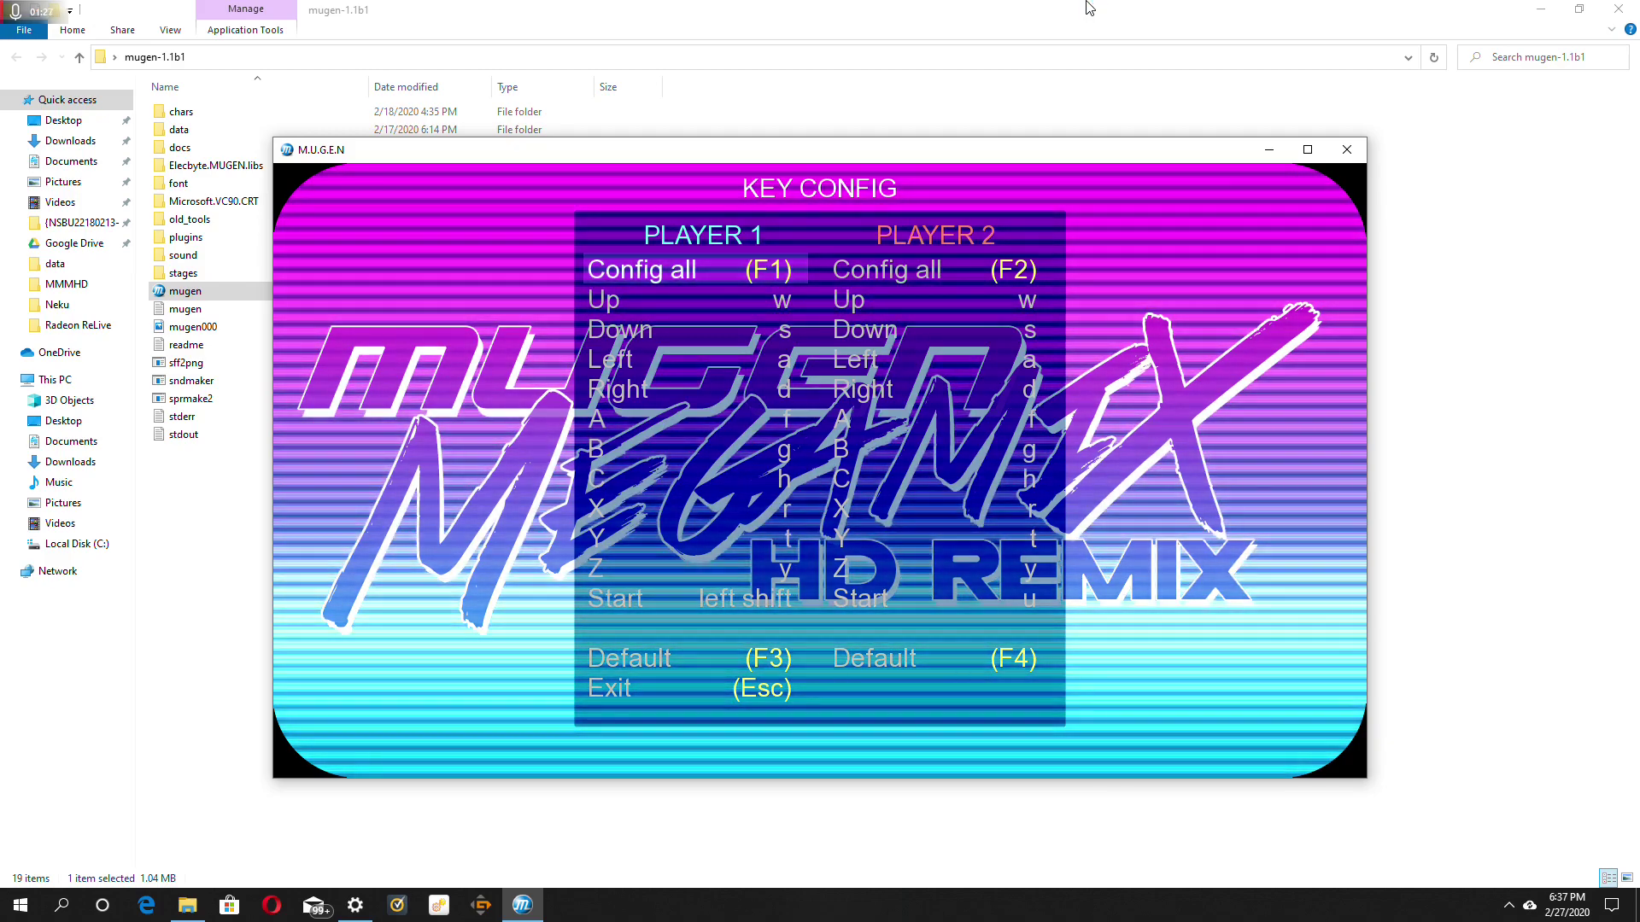
Step: Leave the key and input settings and return to the game's main menu
{"action": "key", "text": "Escape"}
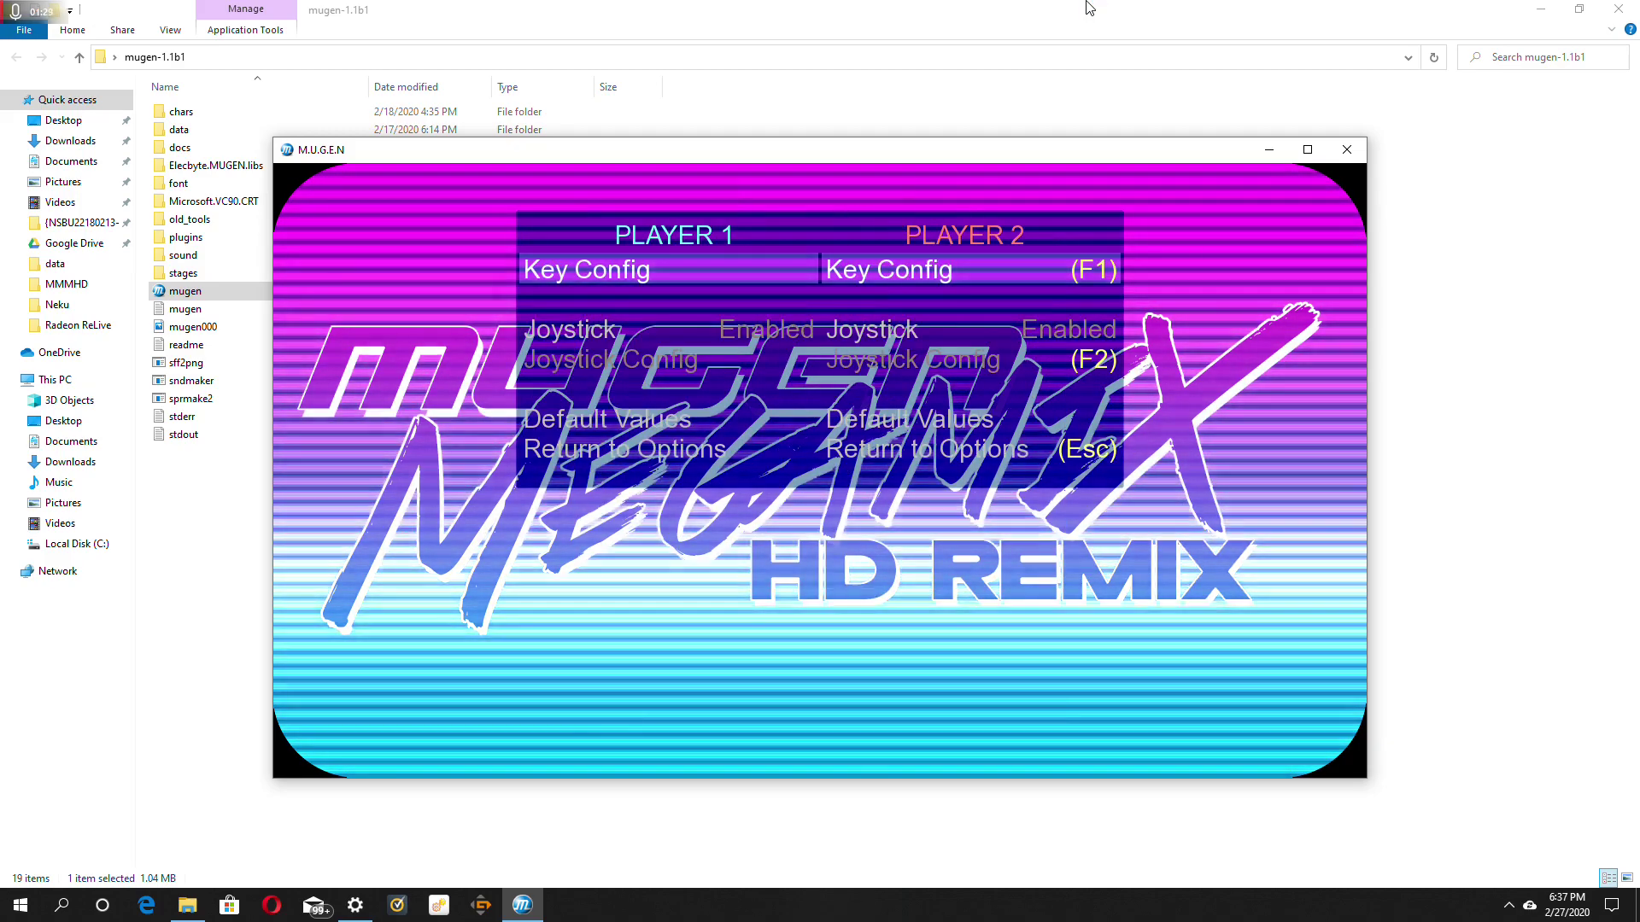
{"action": "key", "text": "Escape"}
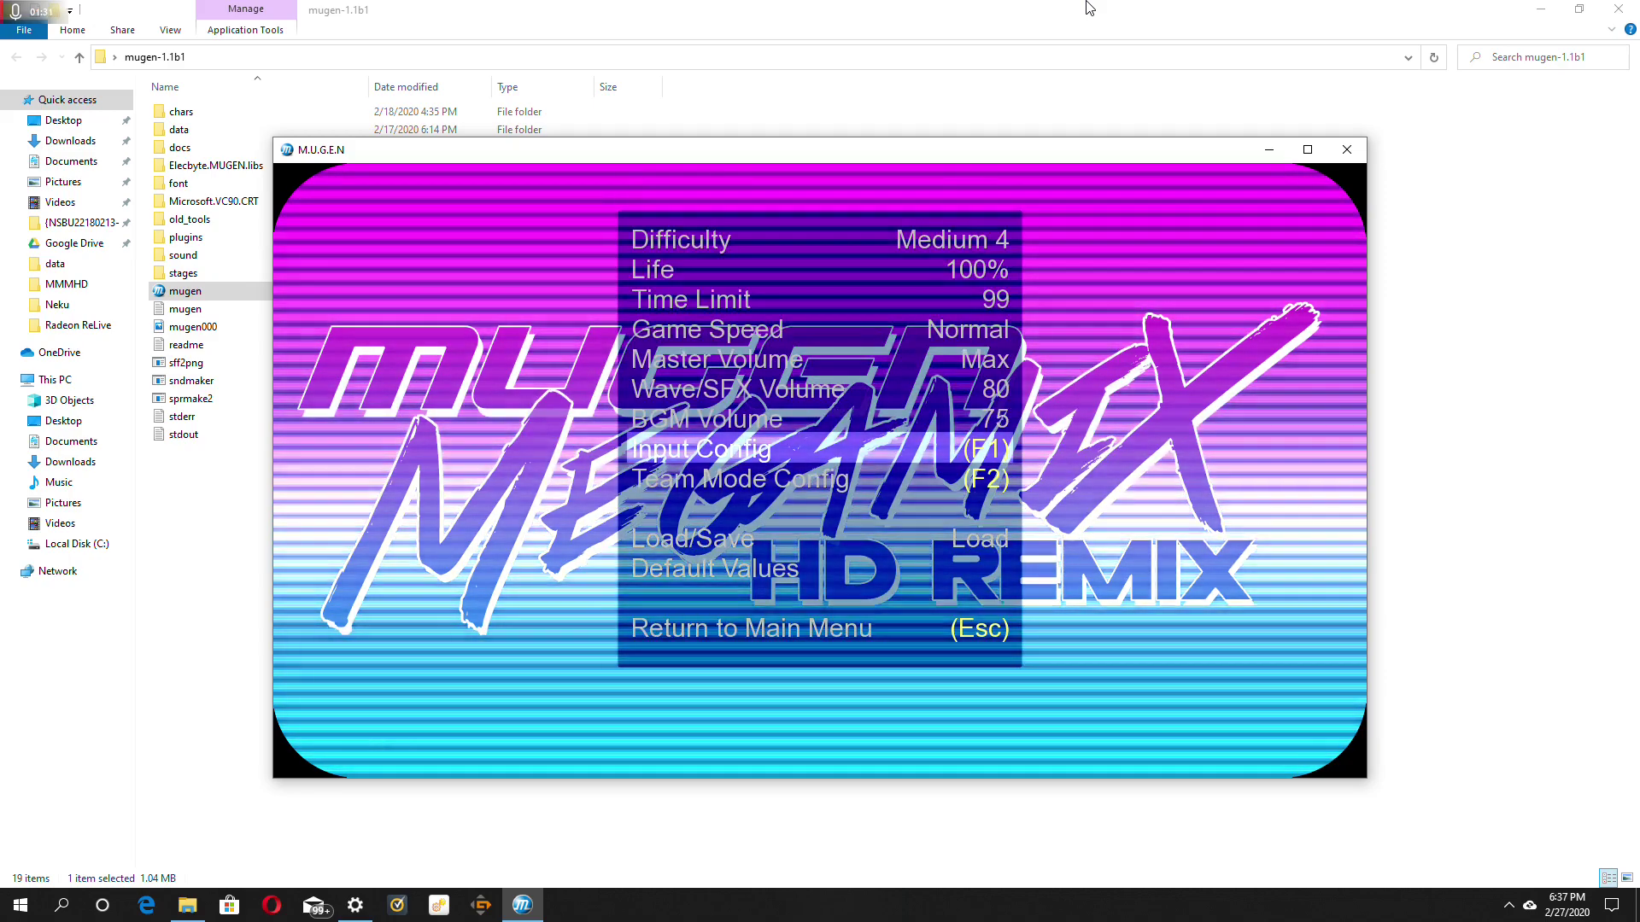
{"action": "key", "text": "Escape"}
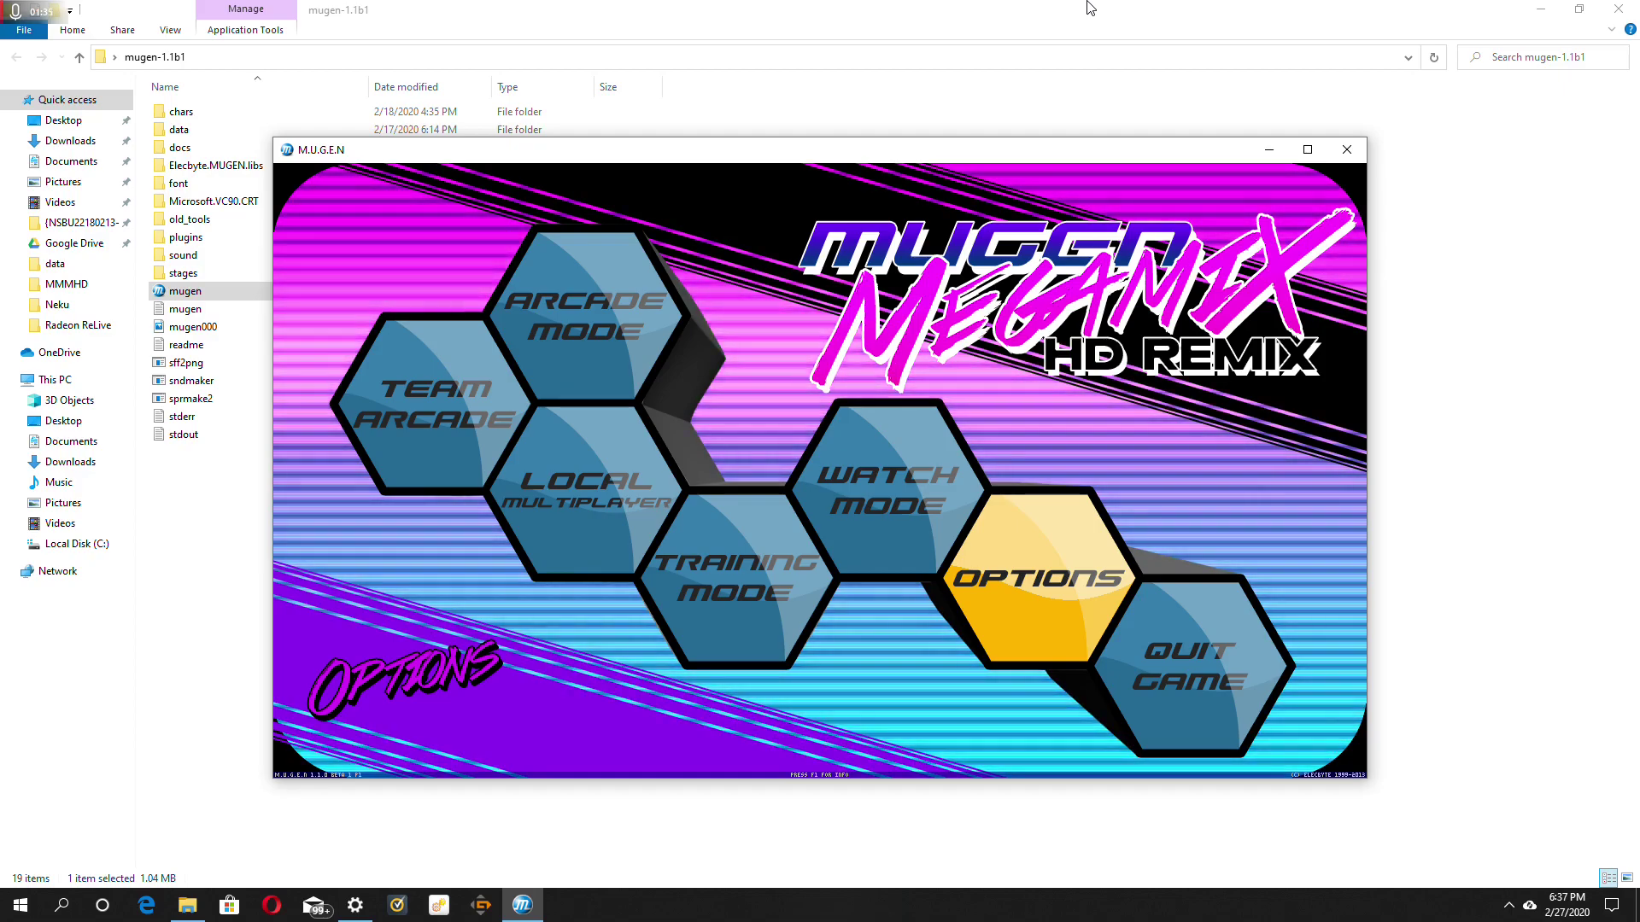
Step: Open Watch Mode to view the character select screen, and return to the main menu
{"action": "key", "text": "Up"}
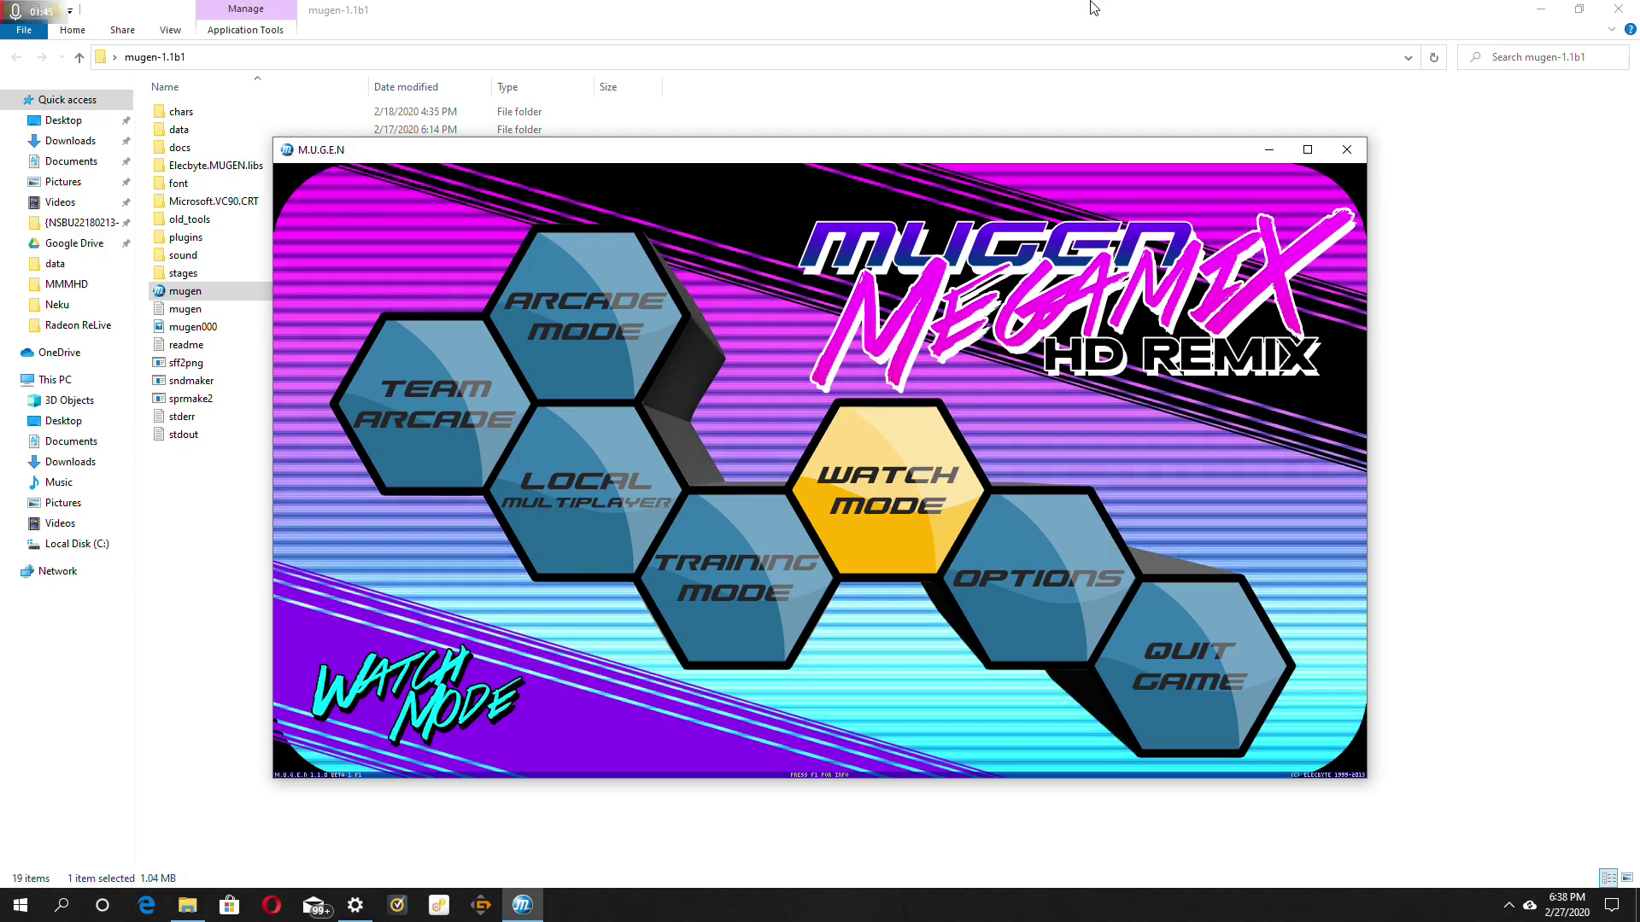
{"action": "key", "text": "Return"}
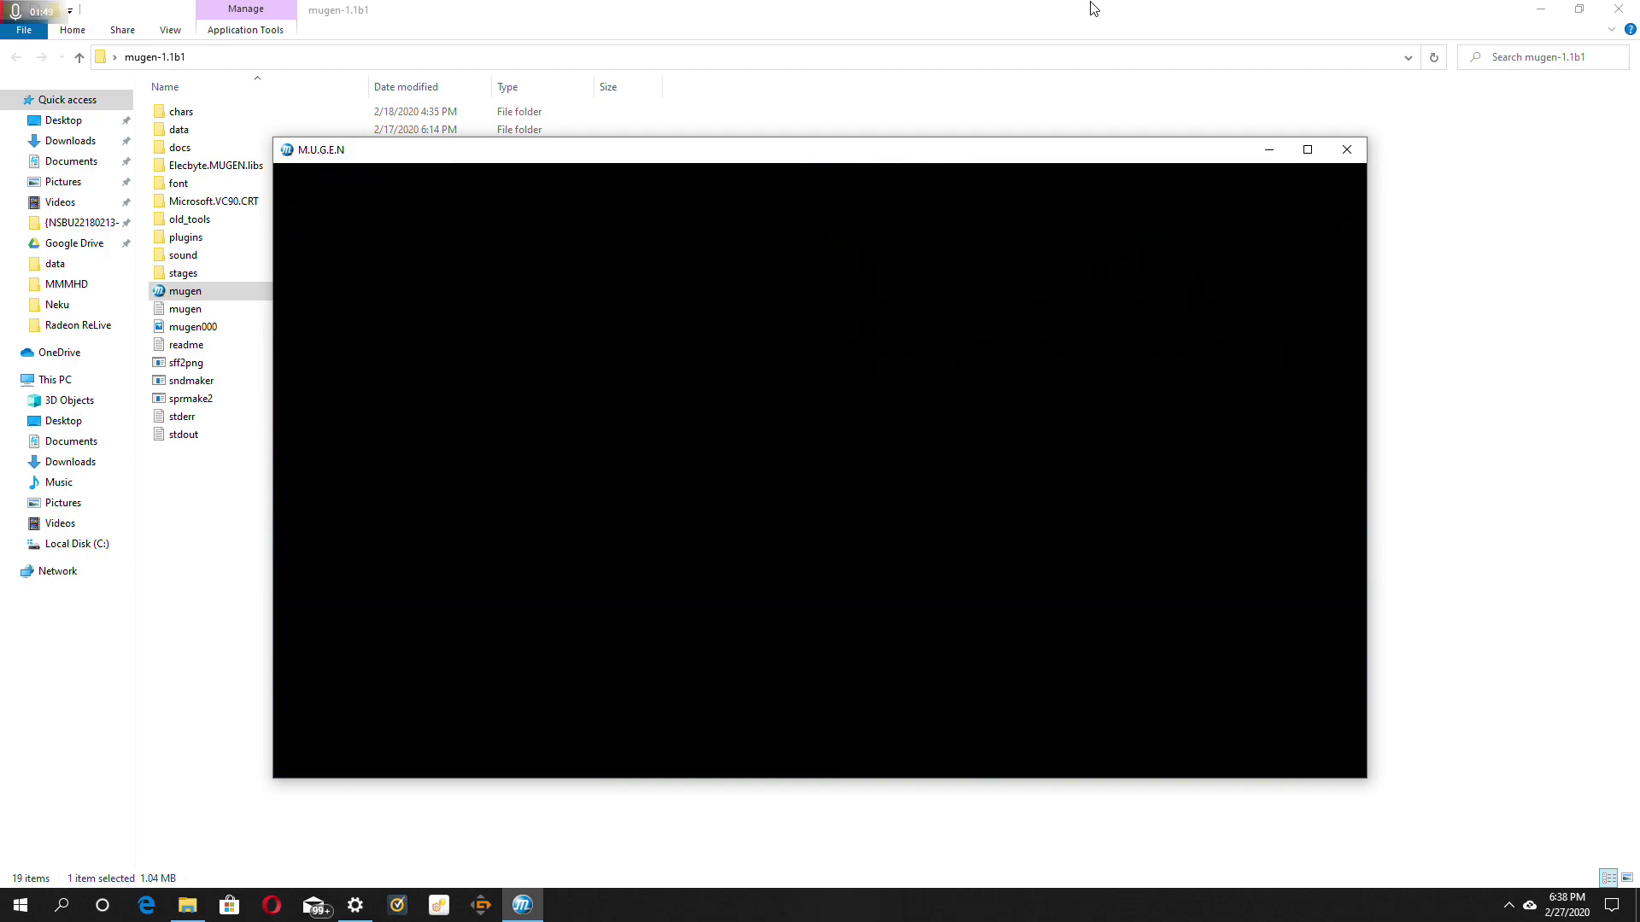
{"action": "key", "text": "Down"}
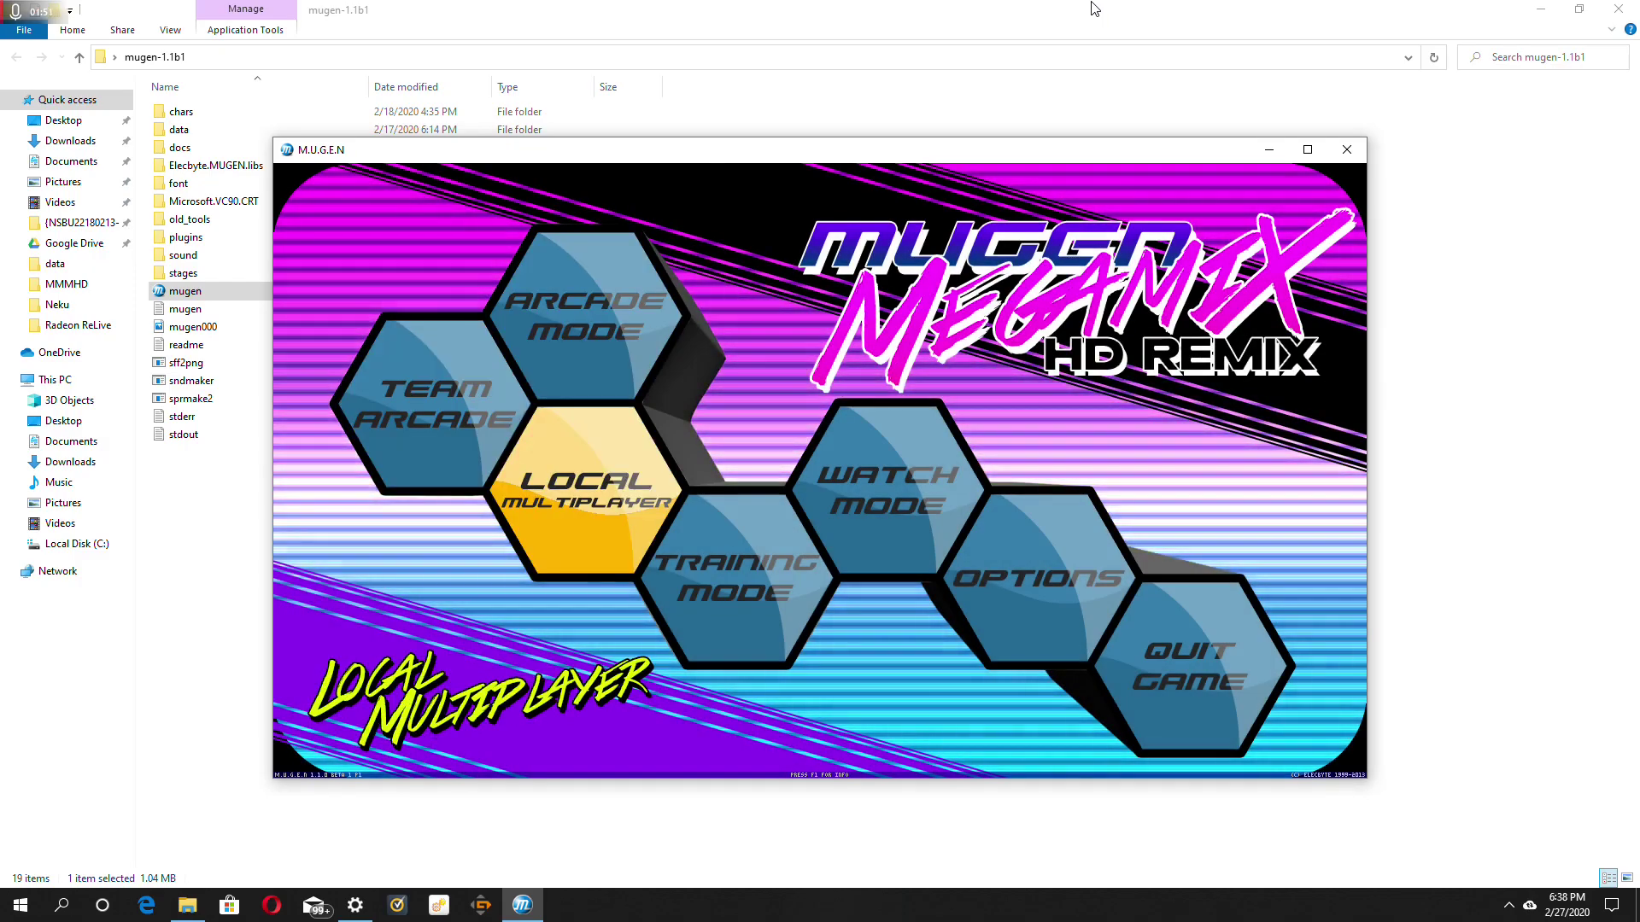
{"action": "key", "text": "Down"}
{"action": "key", "text": "Down"}
{"action": "key", "text": "Up"}
{"action": "key", "text": "Up"}
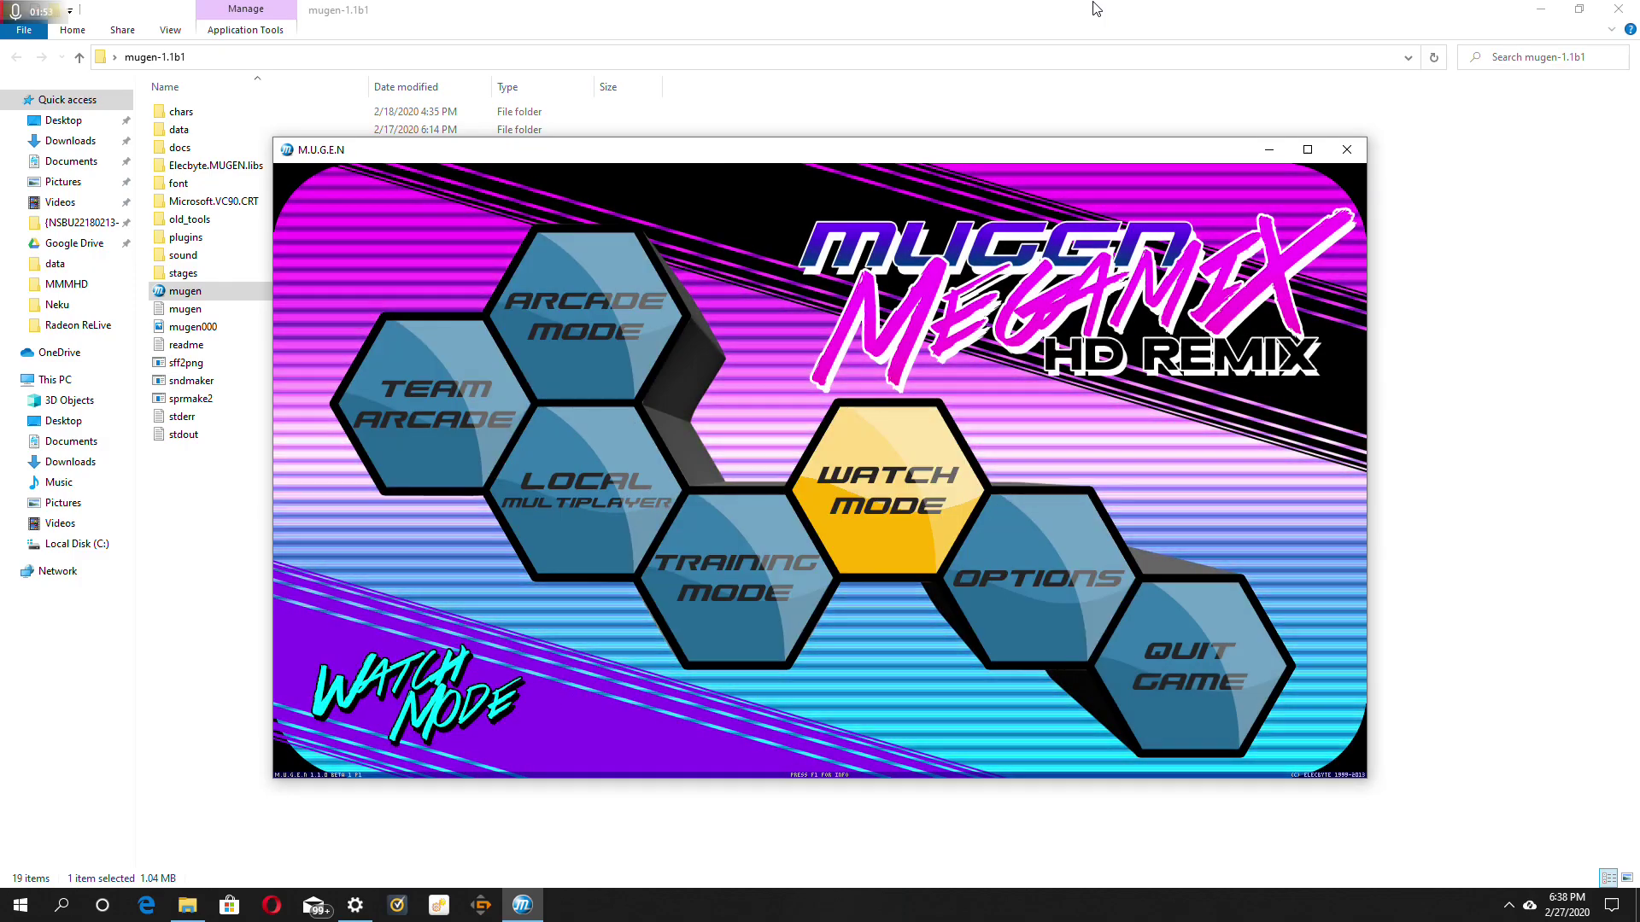
{"action": "key", "text": "Down"}
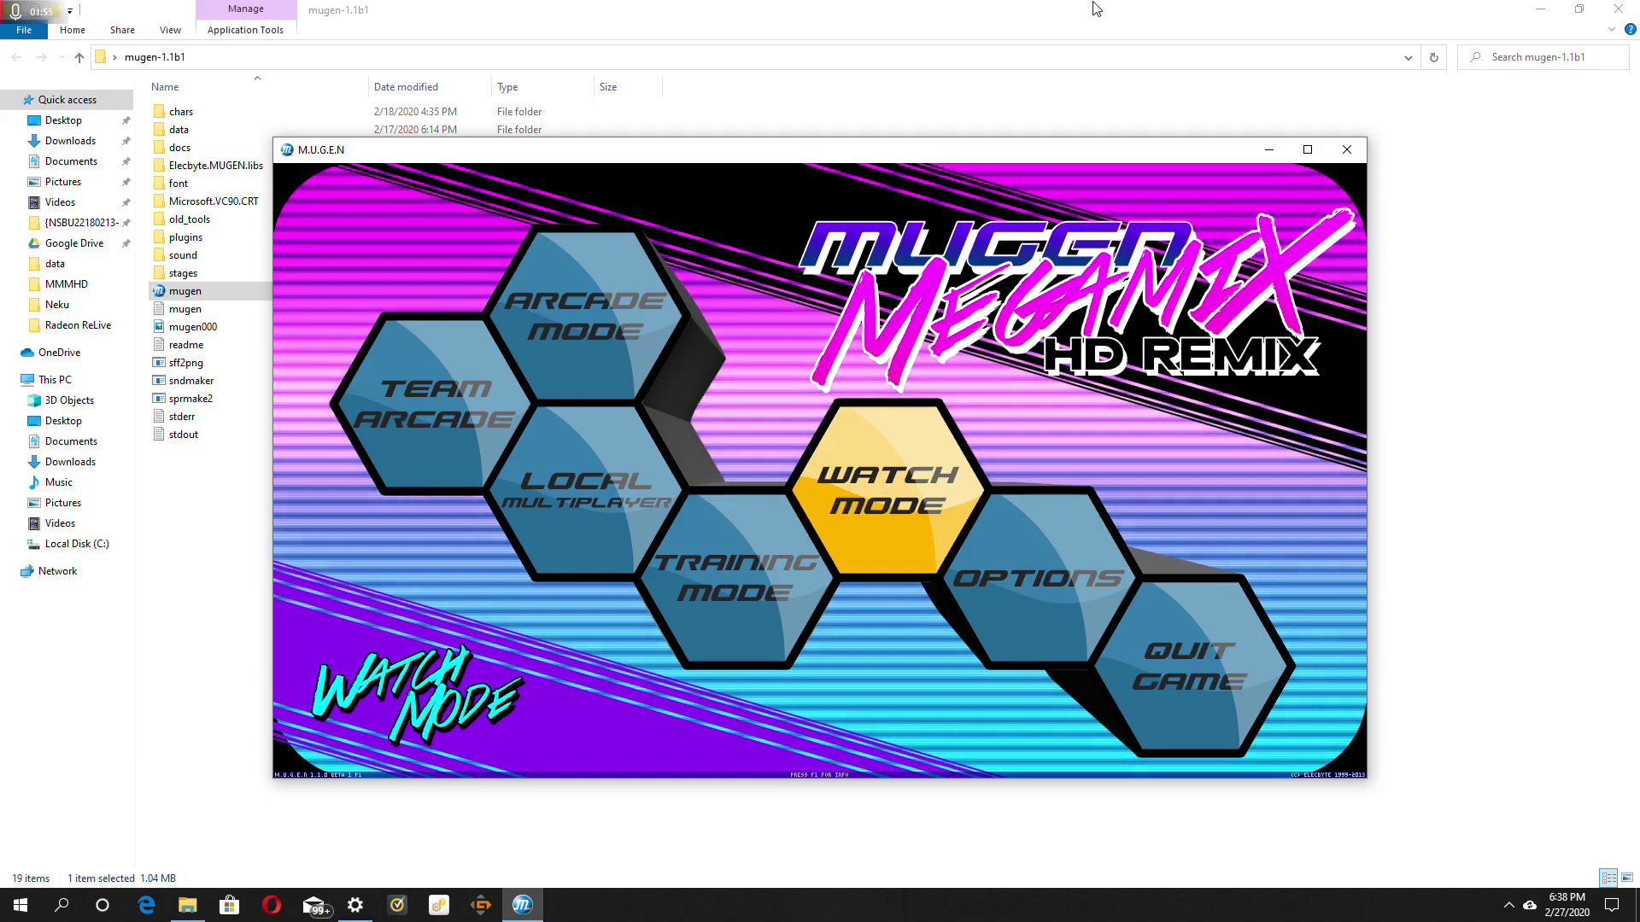
{"action": "key", "text": "Return"}
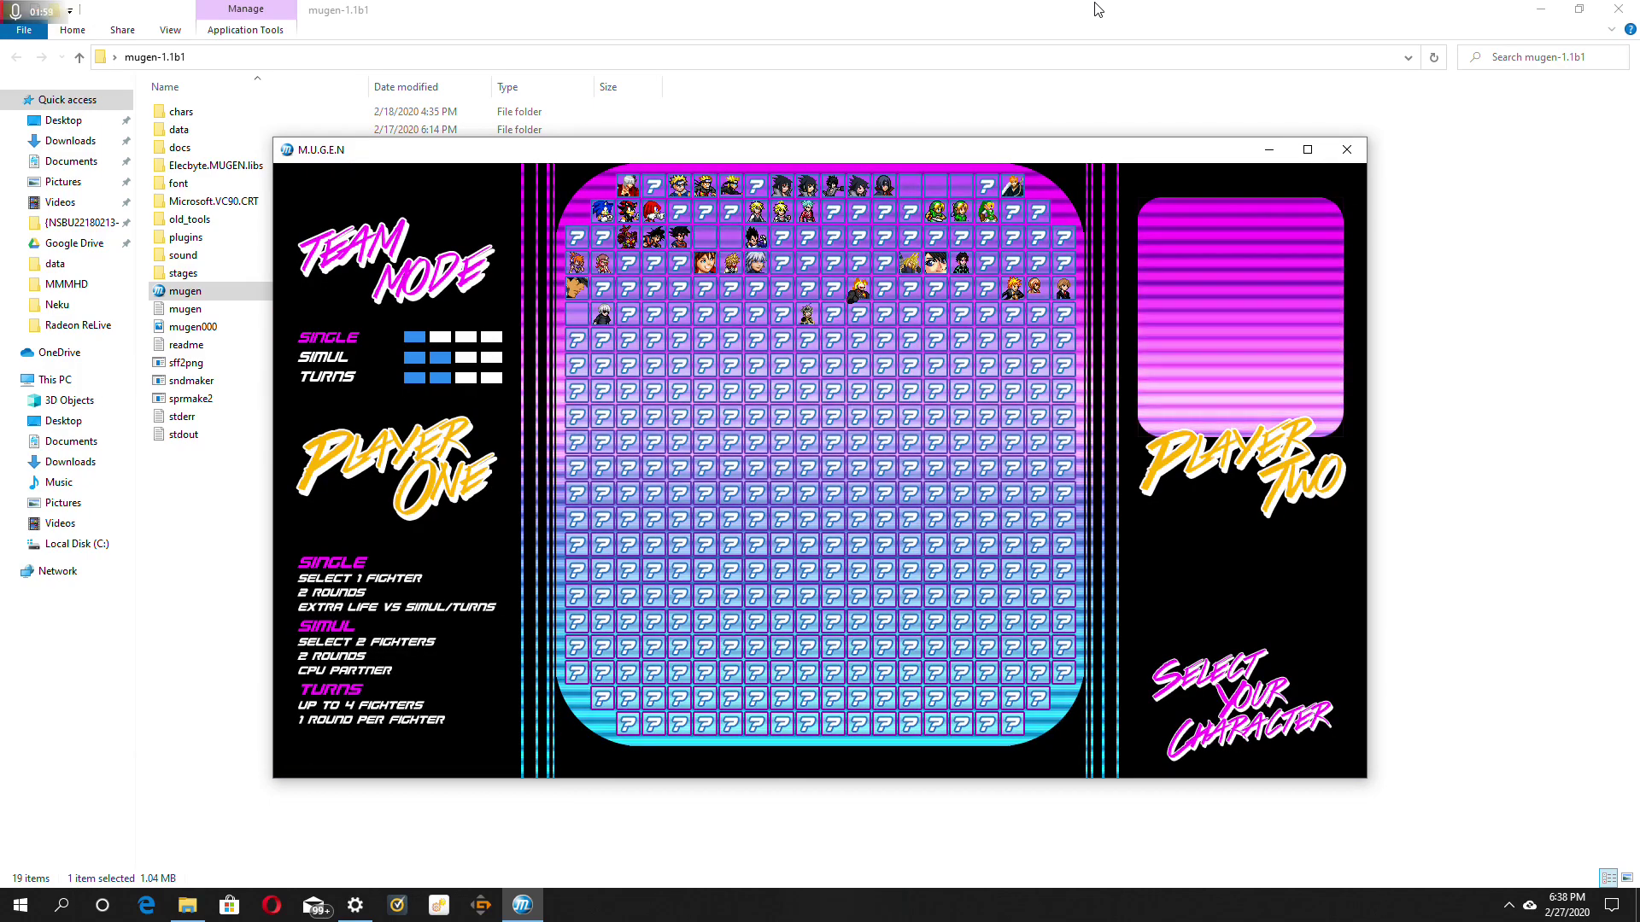
{"action": "key", "text": "Escape"}
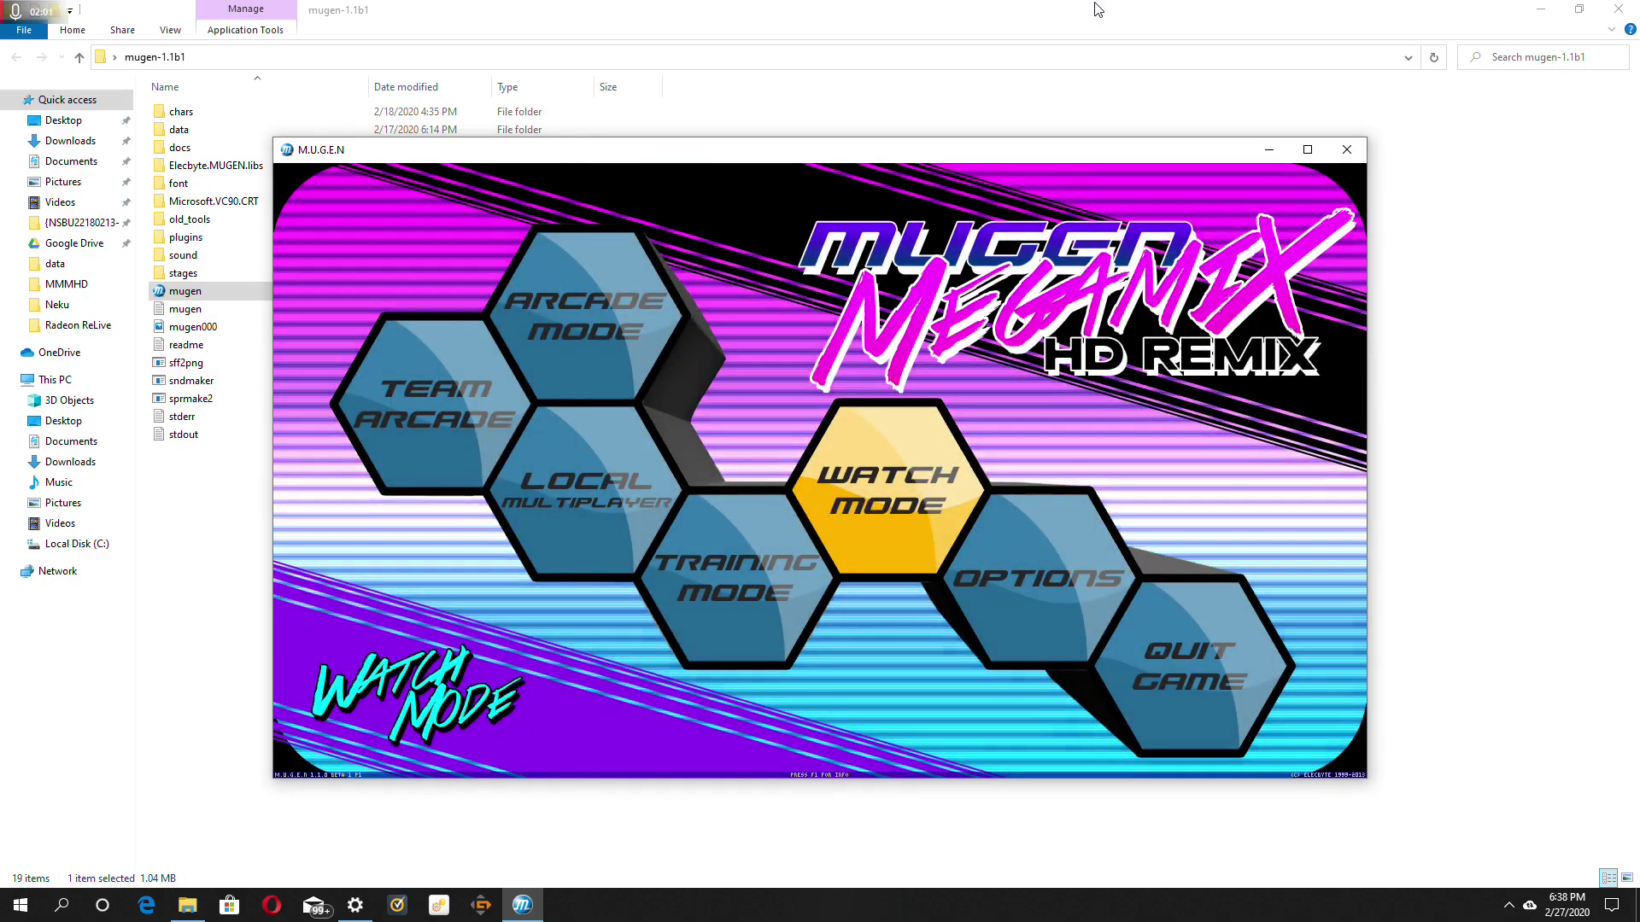
Step: Quit the game from its main menu
{"action": "key", "text": "Down"}
{"action": "key", "text": "Down"}
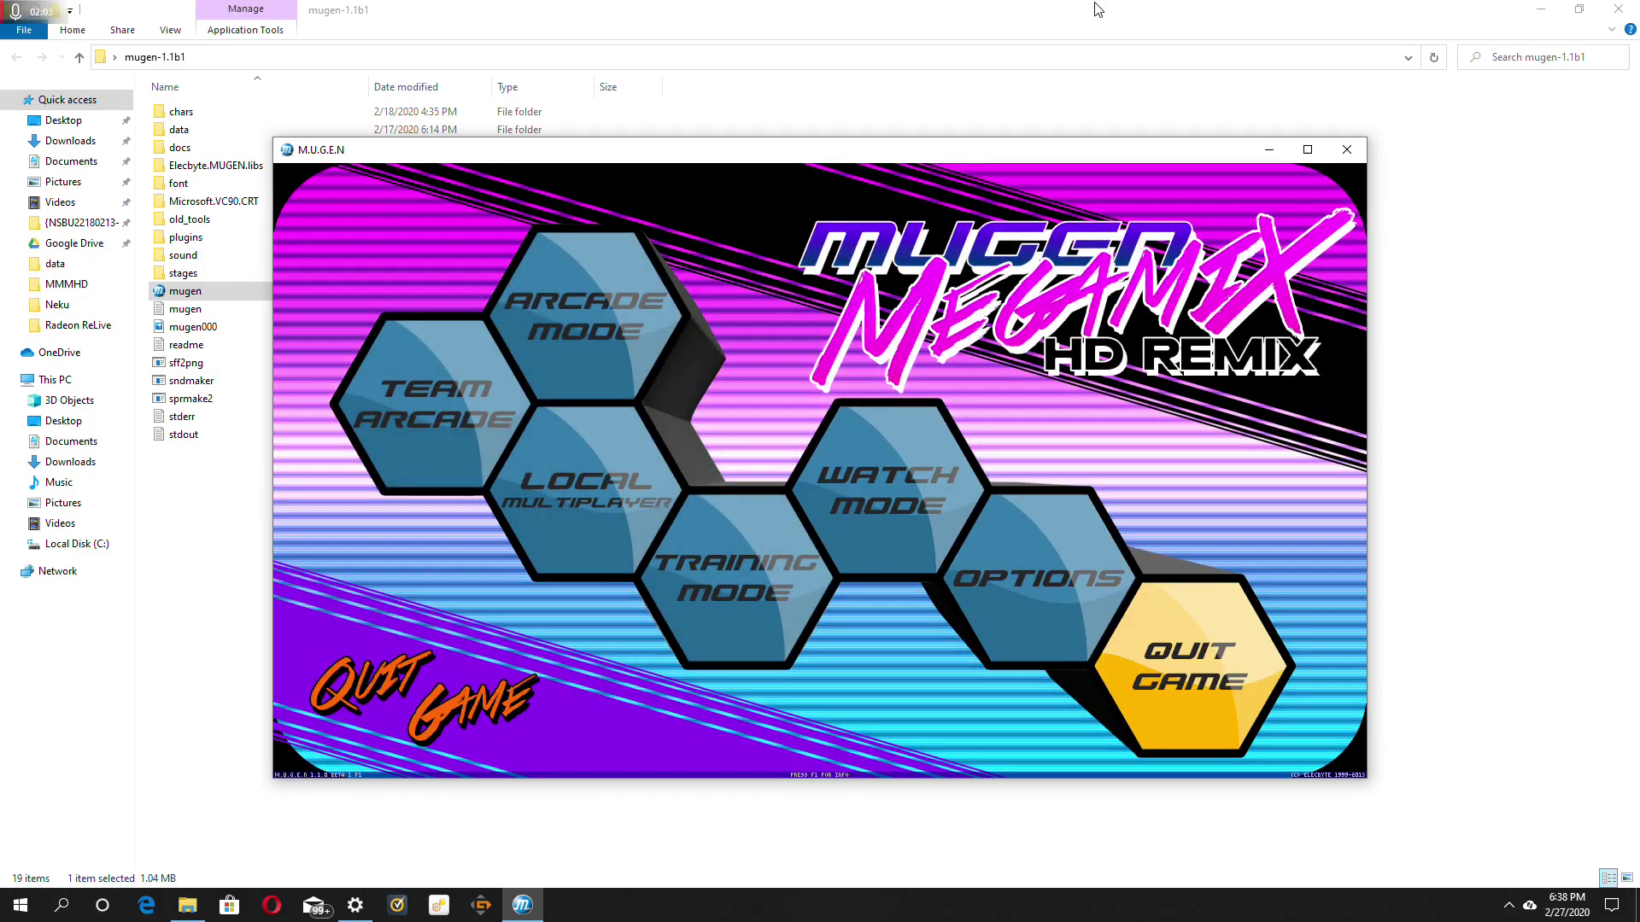
{"action": "key", "text": "Return"}
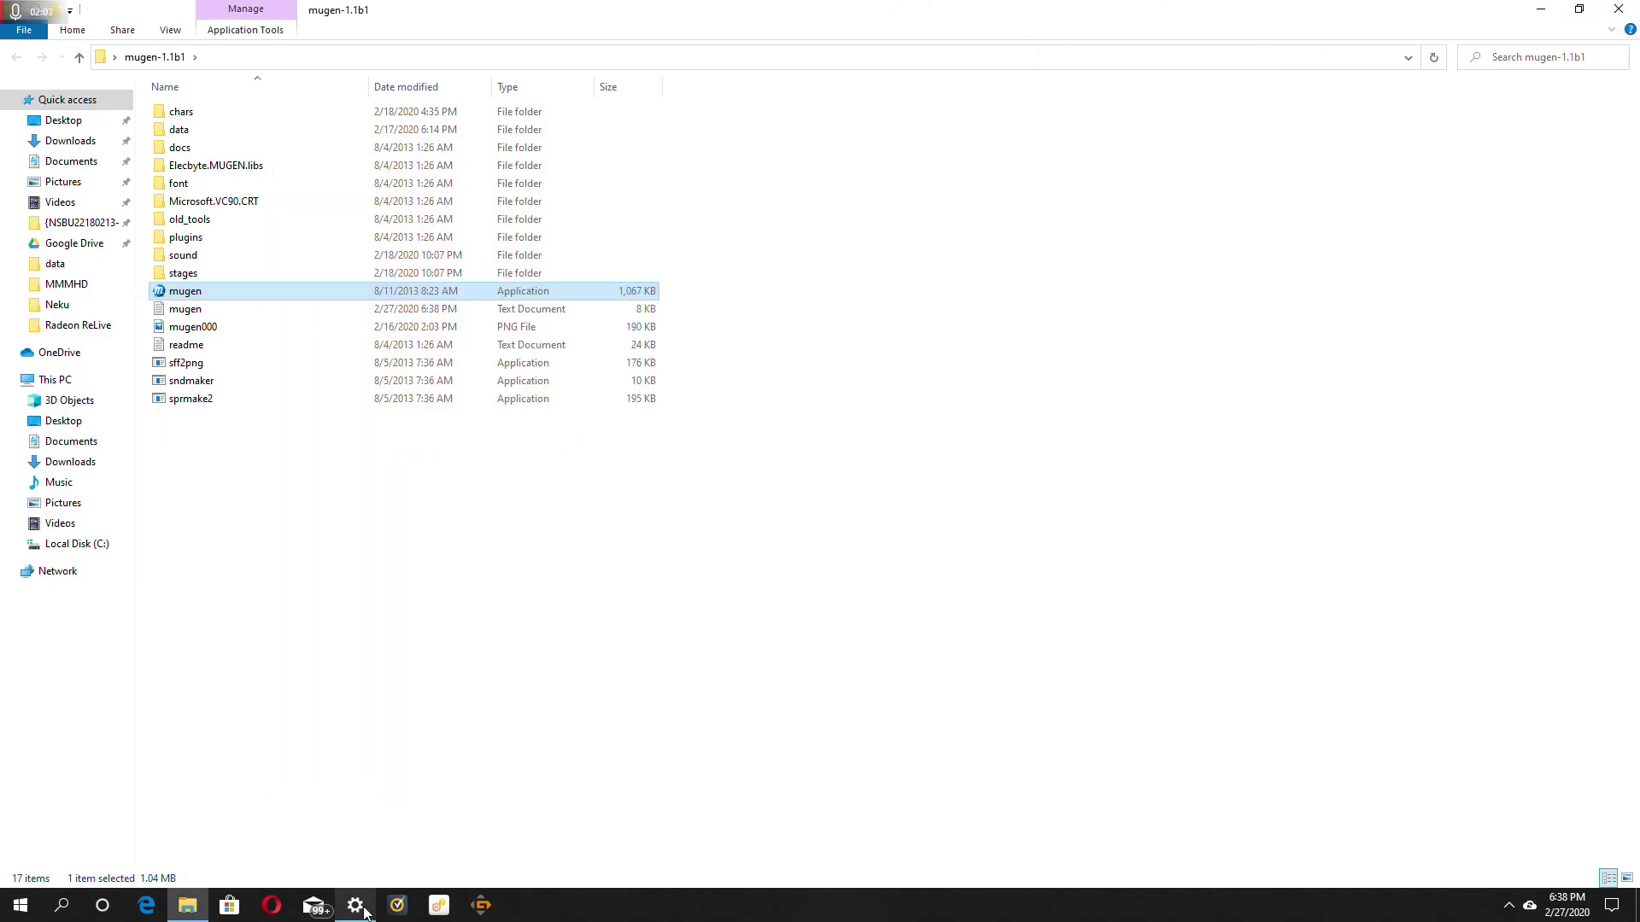
Step: Switch to Windows Settings and open the Devices settings
{"action": "mouse_move", "coordinate": [359, 914]}
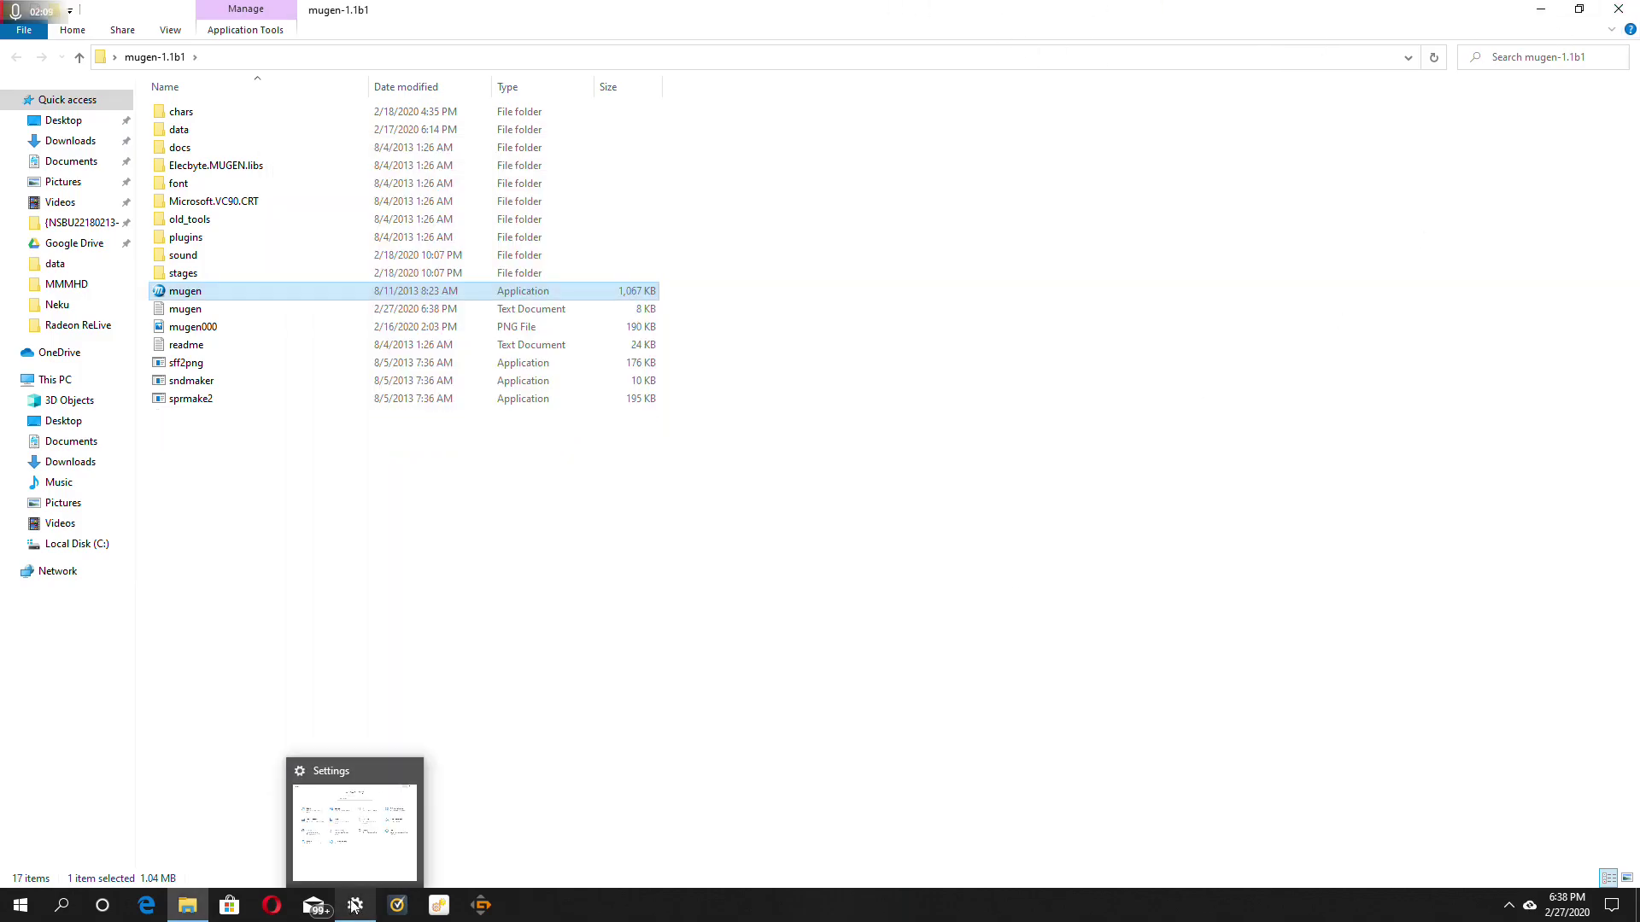
{"action": "left_click", "coordinate": [357, 907]}
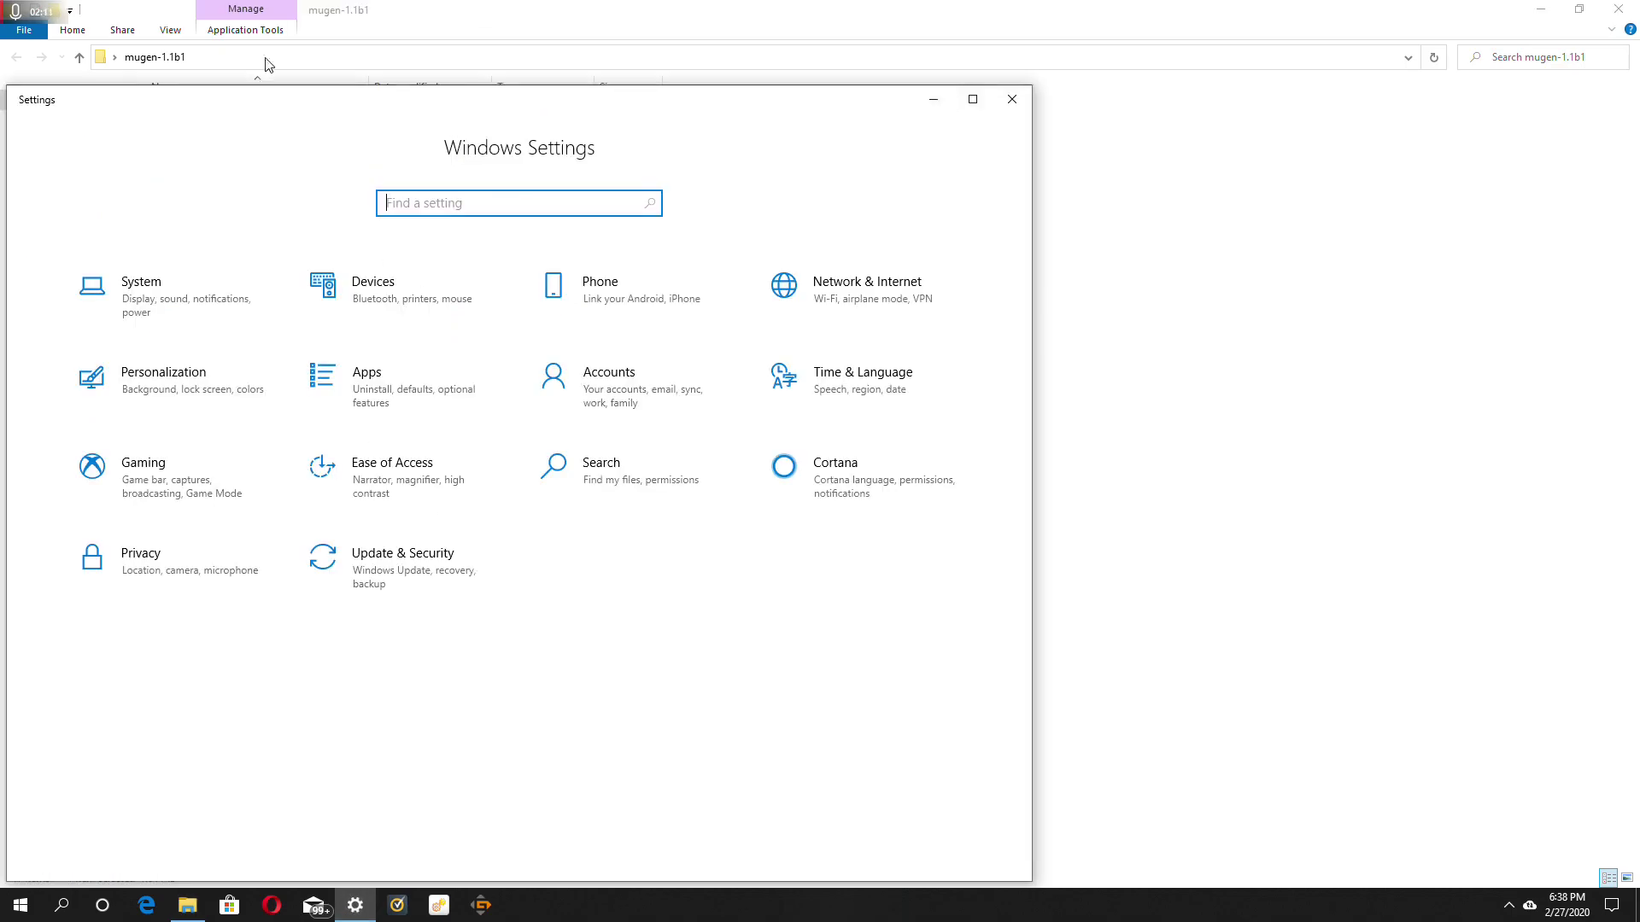
{"action": "left_click", "coordinate": [376, 306]}
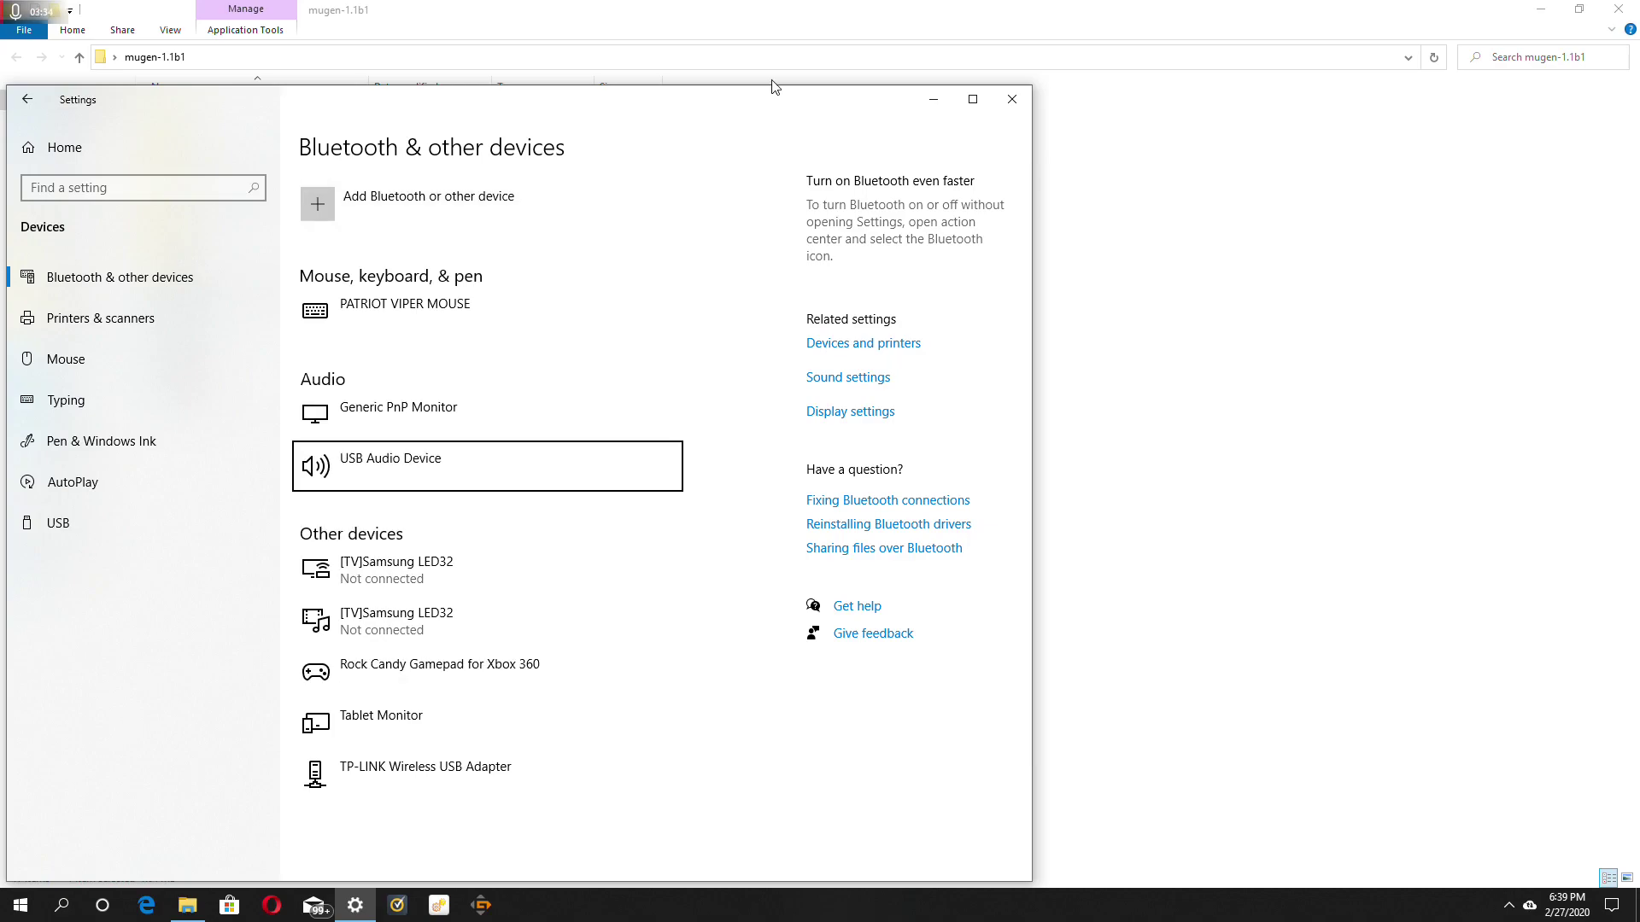
Step: Examine the audio and other connected devices listed under Bluetooth & other devices
{"action": "key", "text": "Up"}
{"action": "key", "text": "Up"}
{"action": "key", "text": "Down"}
{"action": "key", "text": "Down"}
{"action": "key", "text": "Down"}
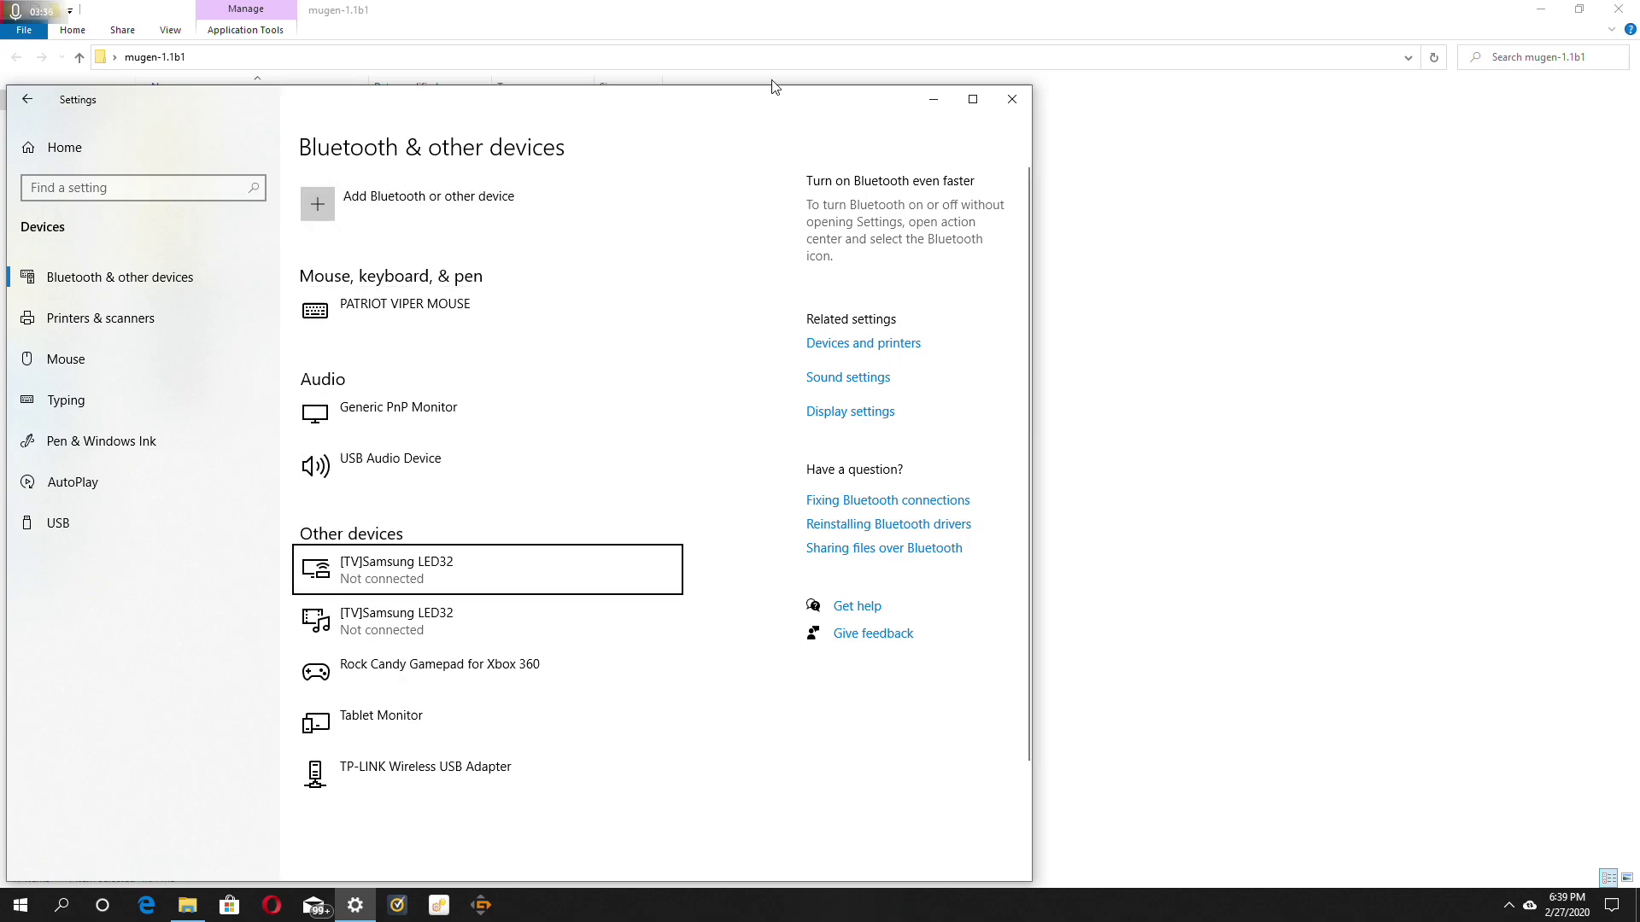
{"action": "key", "text": "Down"}
{"action": "key", "text": "Down"}
{"action": "key", "text": "Up"}
{"action": "key", "text": "Up"}
{"action": "key", "text": "Up"}
{"action": "key", "text": "Up"}
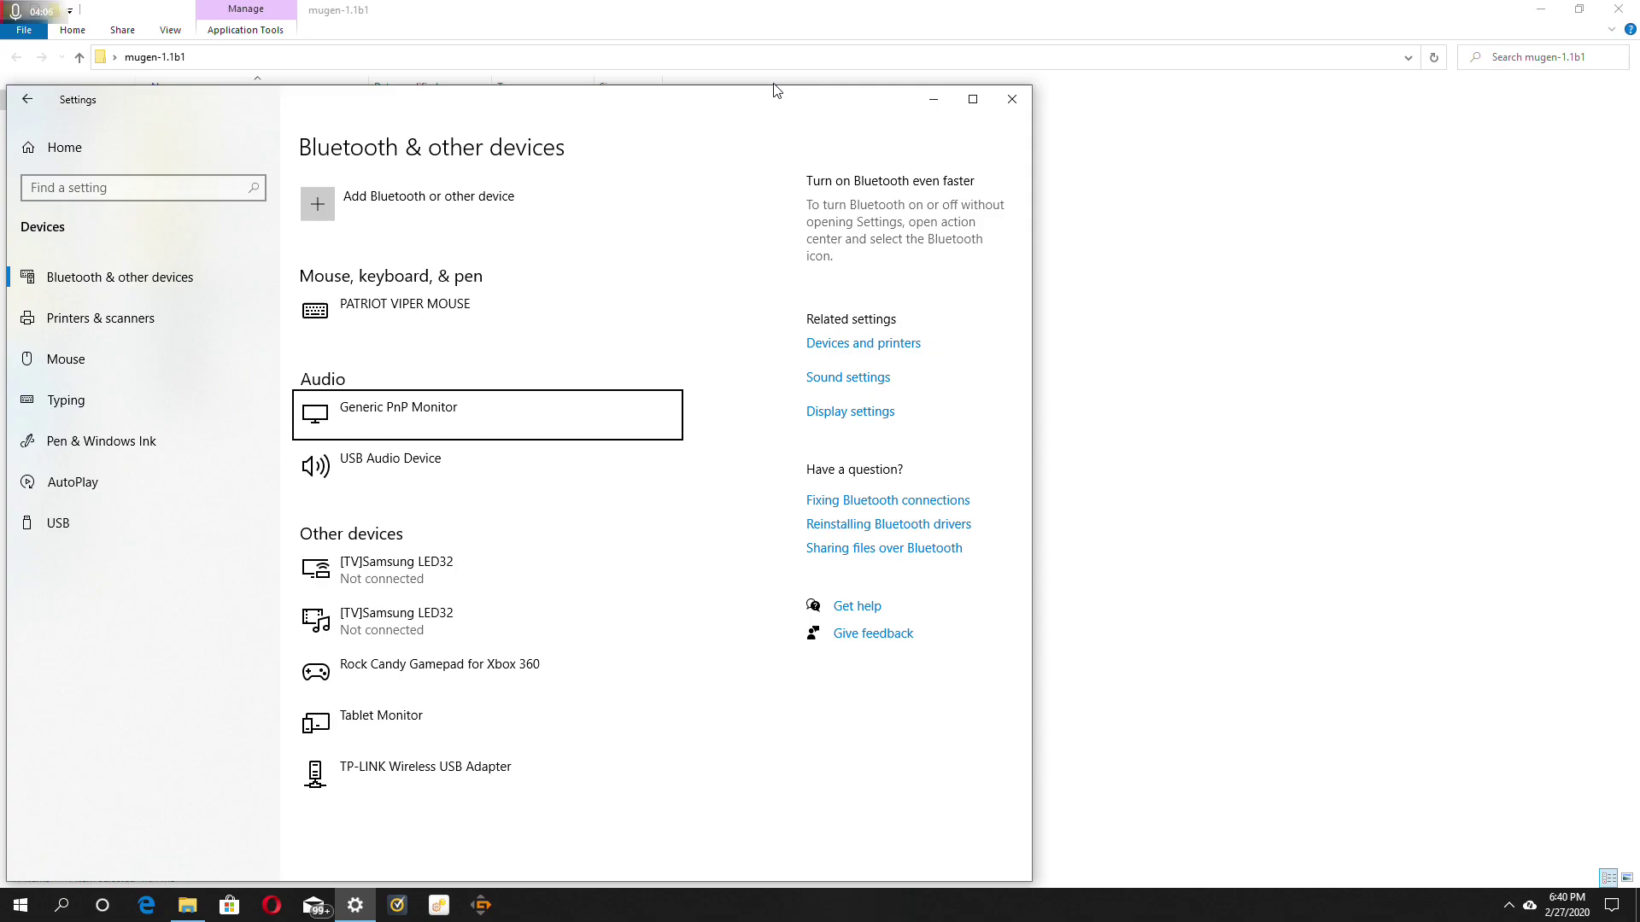
Step: Look through the audio devices and the Samsung TV entries in the connected devices list
{"action": "key", "text": "Down"}
{"action": "key", "text": "Down"}
{"action": "key", "text": "Down"}
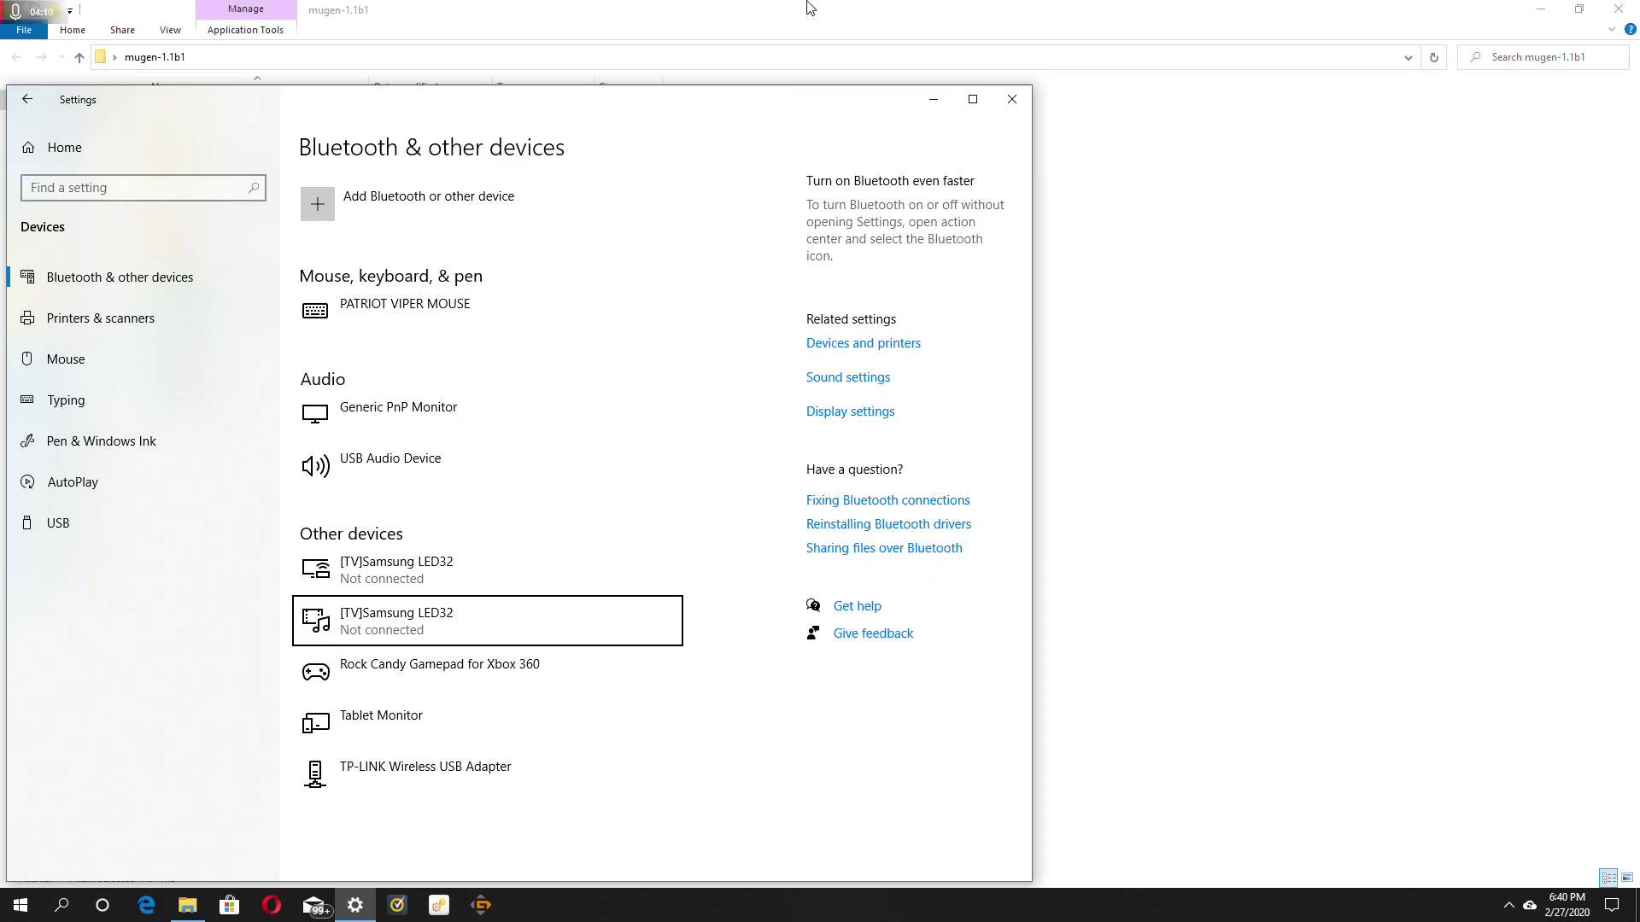
Step: Switch to the mugen-1.1b1 folder in File Explorer and launch the mugen application
{"action": "left_click", "coordinate": [1543, 432]}
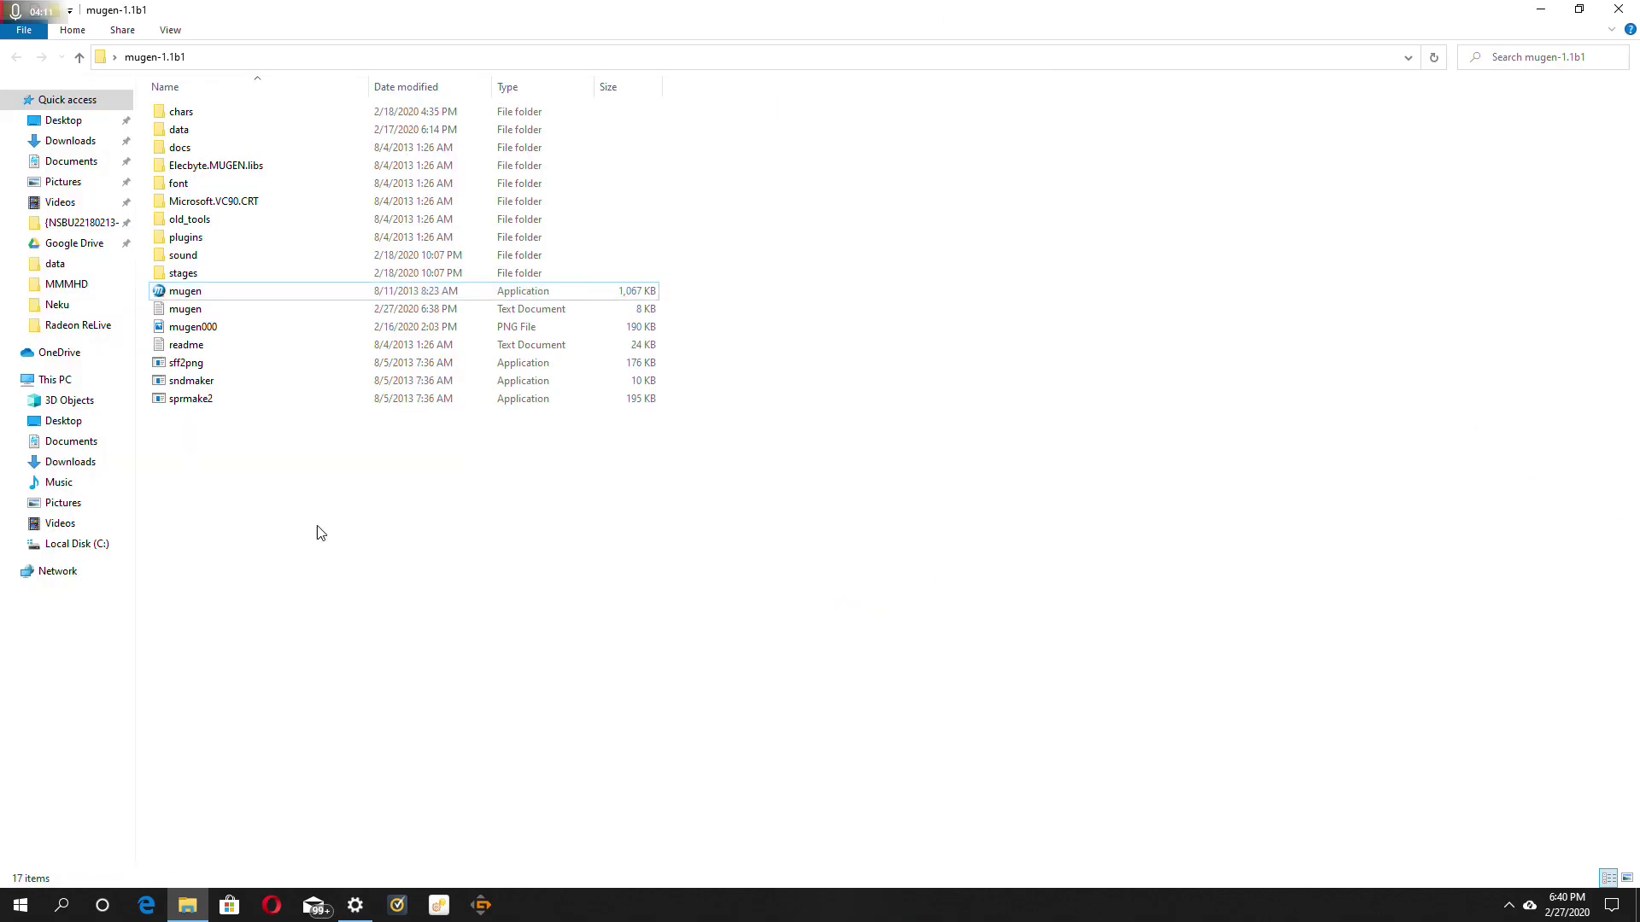
{"action": "double_click", "coordinate": [279, 291]}
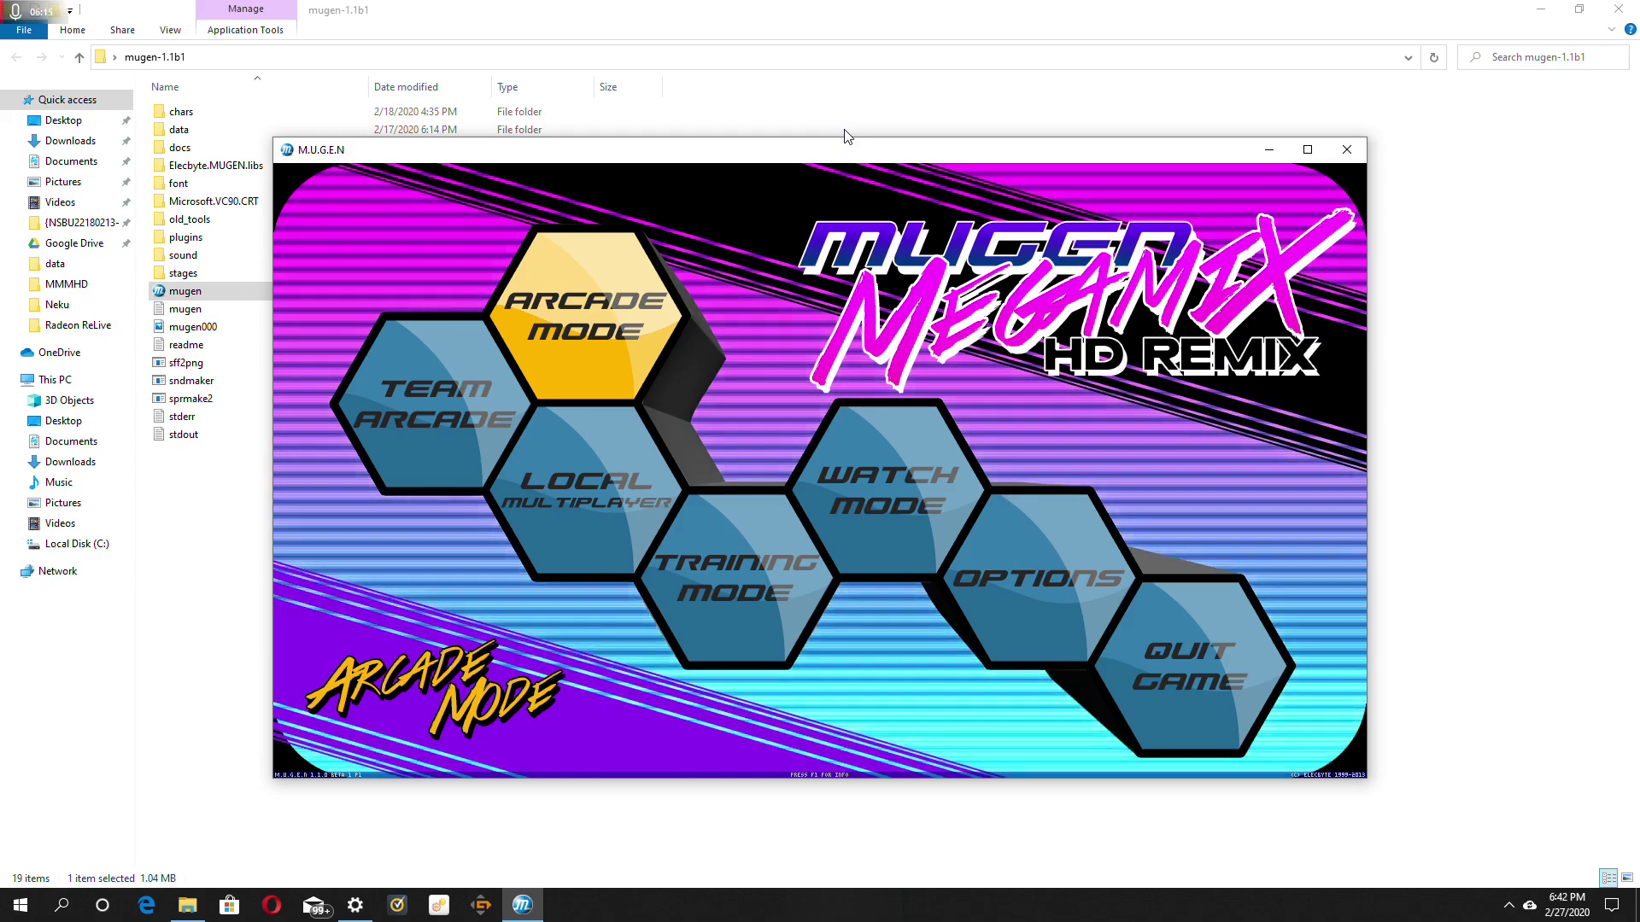
{"action": "key", "text": "Return"}
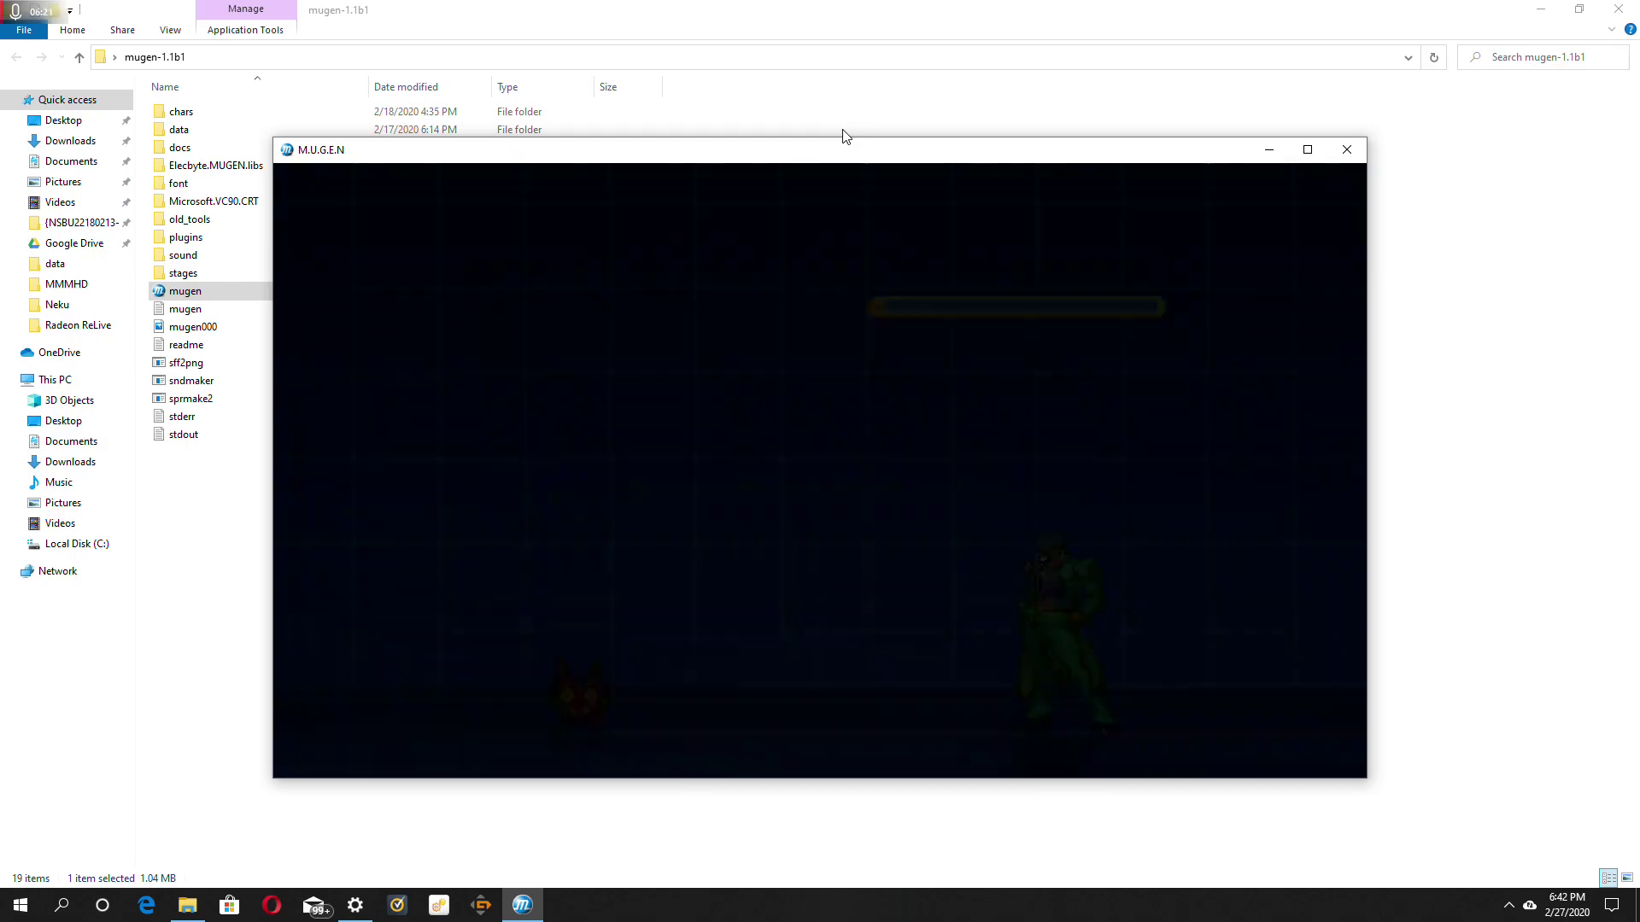
Step: Open the Options screen from the game's main menu
{"action": "key", "text": "Down"}
{"action": "key", "text": "Down"}
{"action": "key", "text": "Down"}
{"action": "key", "text": "Down"}
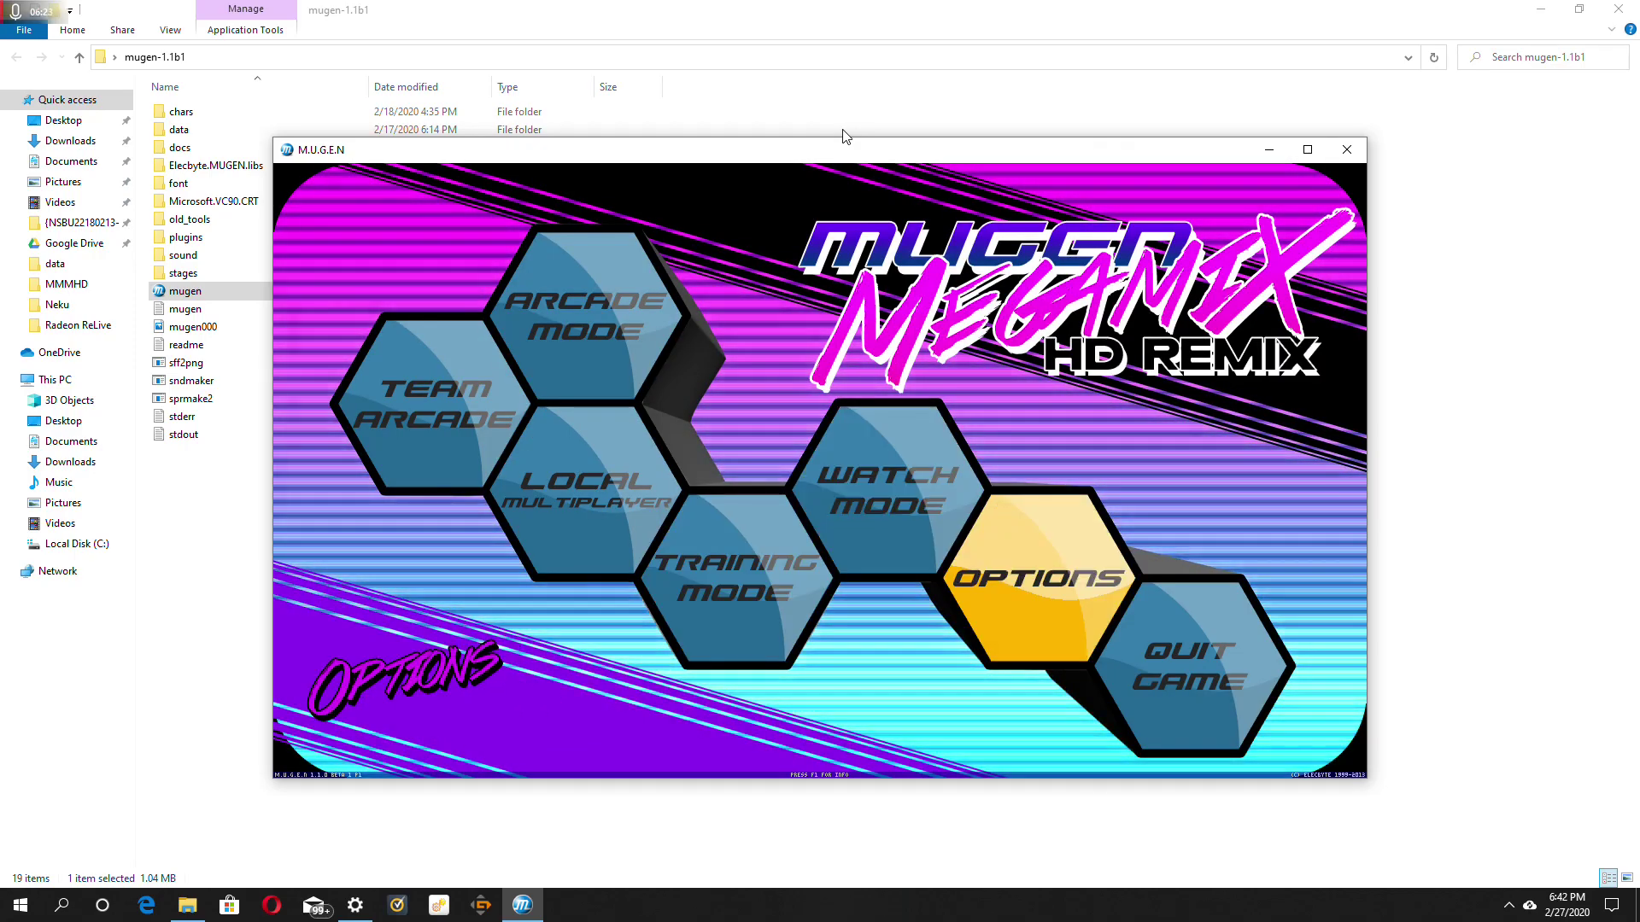
{"action": "key", "text": "Return"}
Step: Open Input Config from the game options
{"action": "key", "text": "Down"}
{"action": "key", "text": "Down"}
{"action": "key", "text": "Down"}
{"action": "key", "text": "Down"}
{"action": "key", "text": "Down"}
{"action": "key", "text": "Down"}
{"action": "key", "text": "Down"}
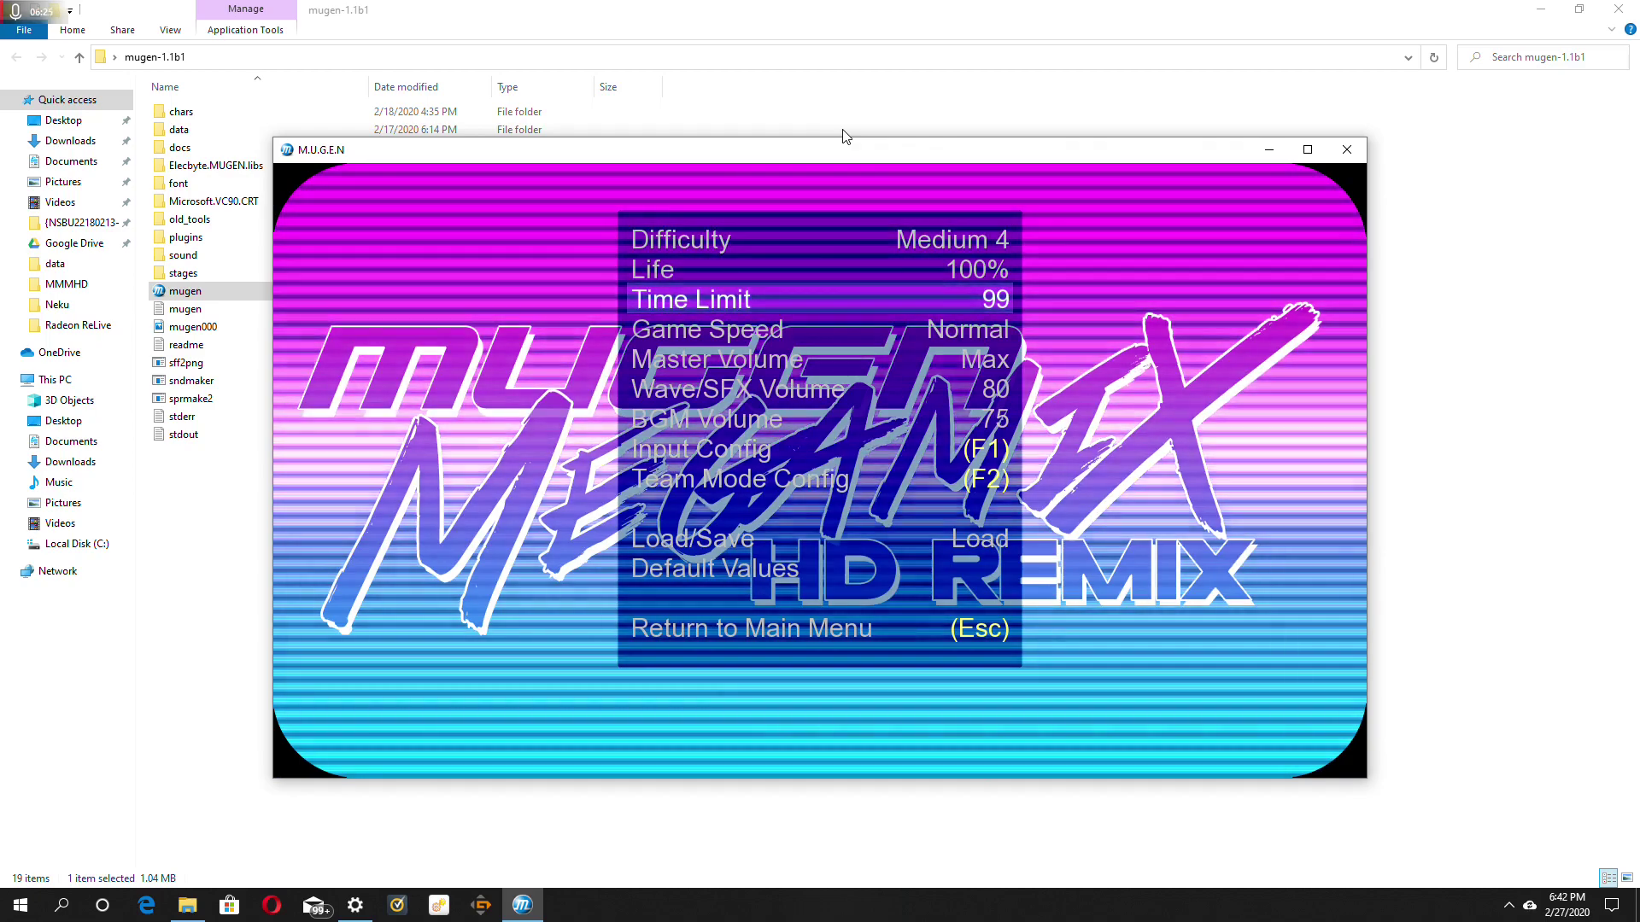
{"action": "key", "text": "Return"}
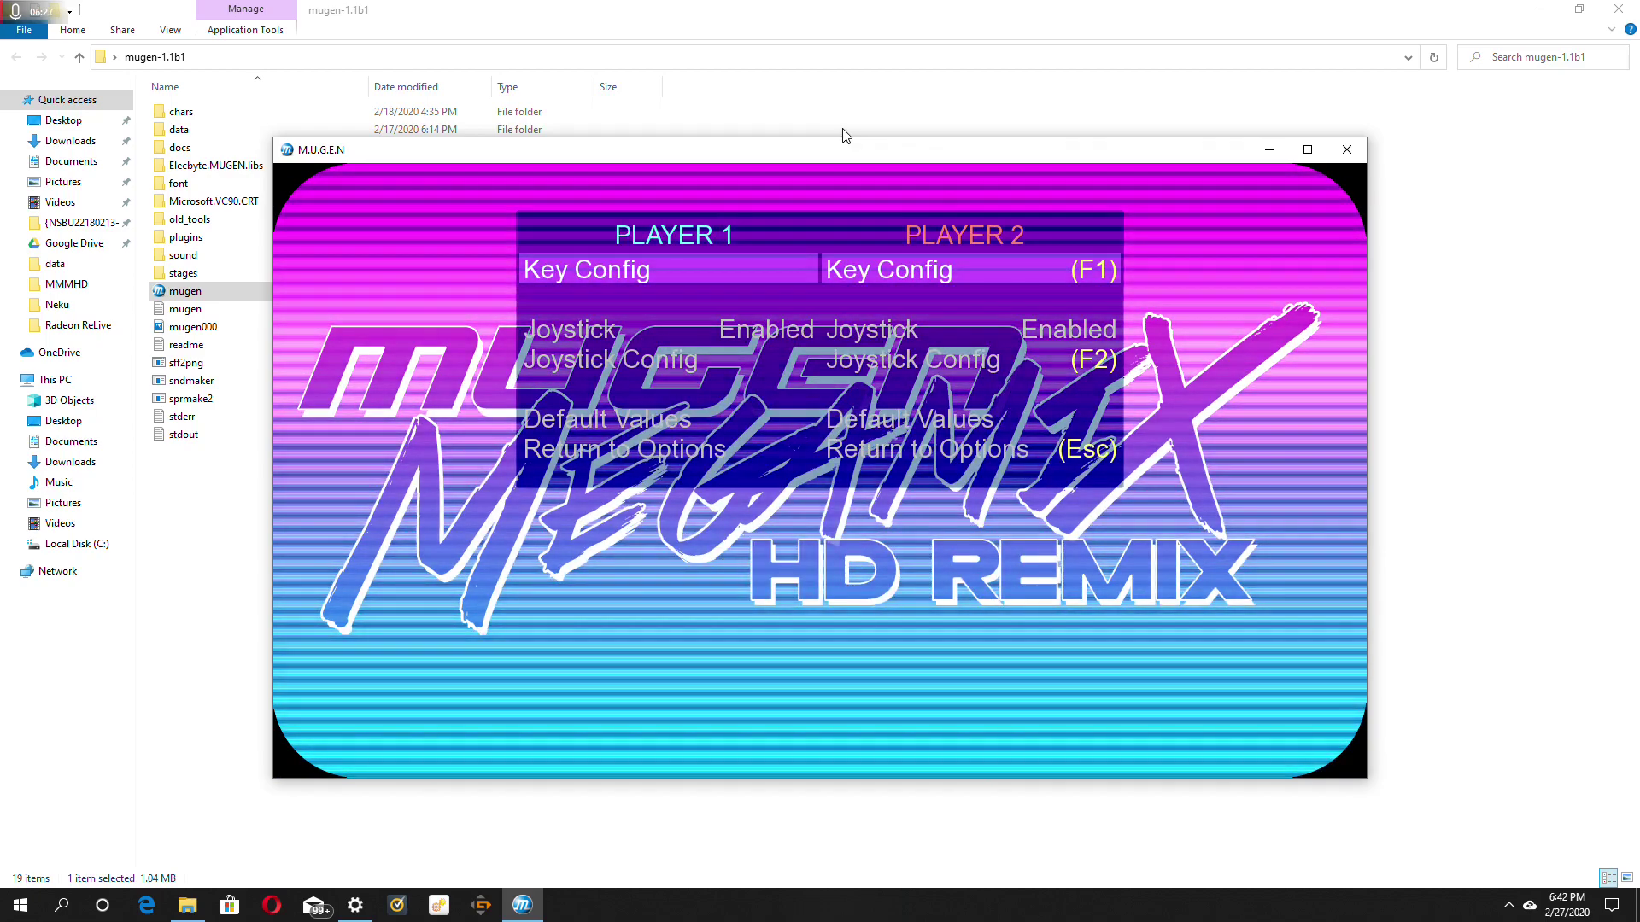
Step: Open Joystick Config to view the button assignments for Player 1 and Player 2
{"action": "key", "text": "Down"}
{"action": "key", "text": "Return"}
{"action": "key", "text": "Return"}
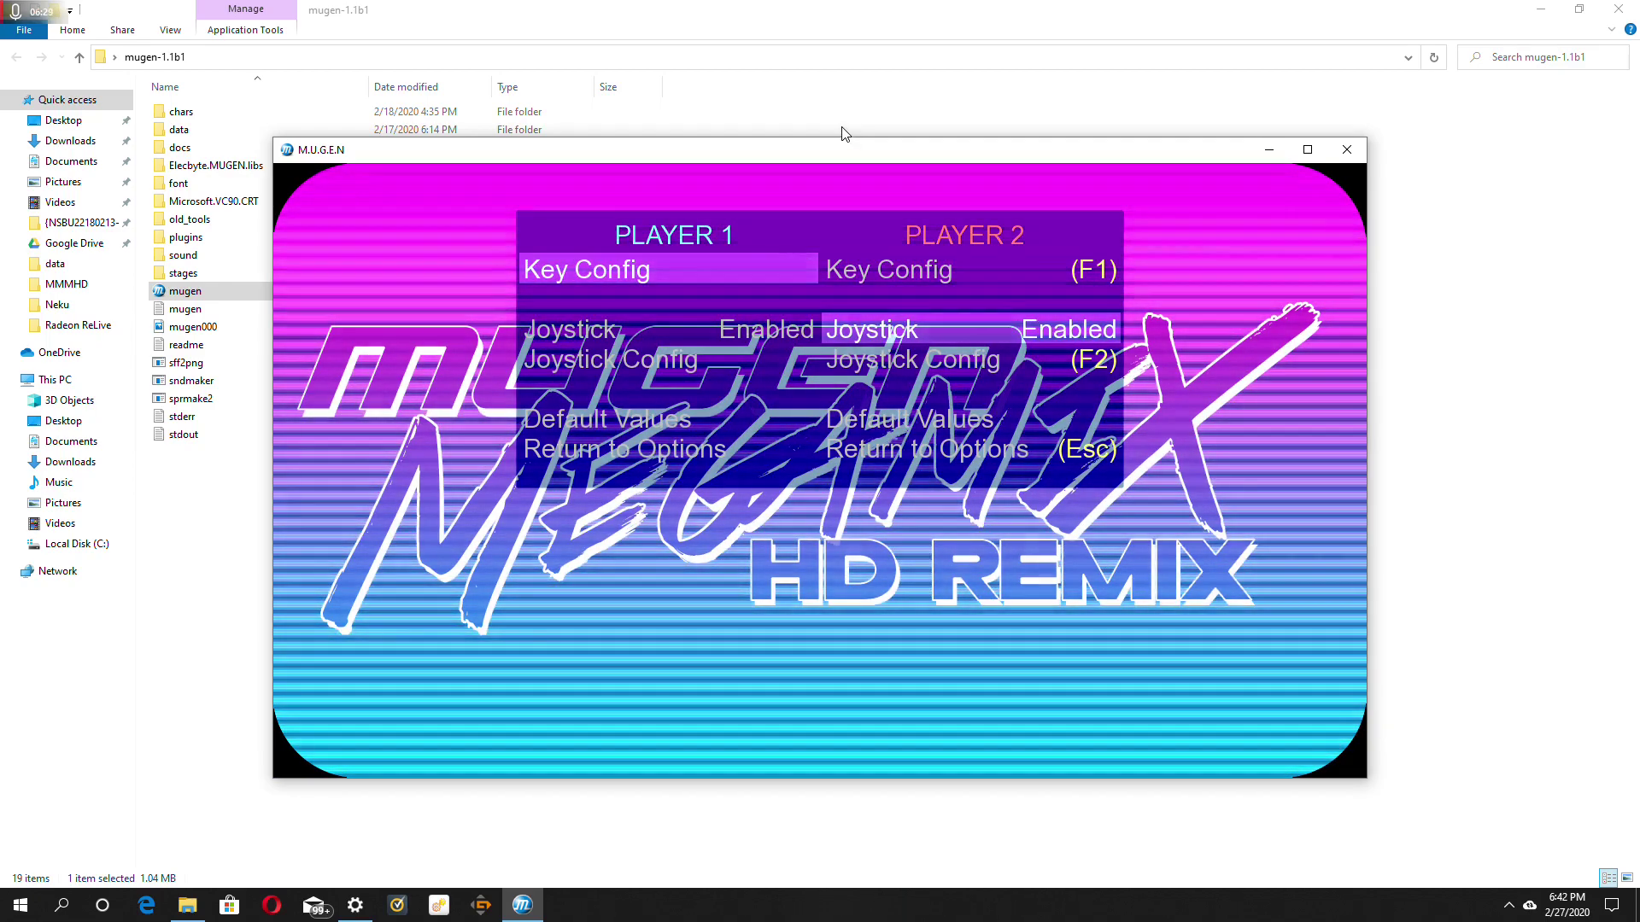
{"action": "key", "text": "Up"}
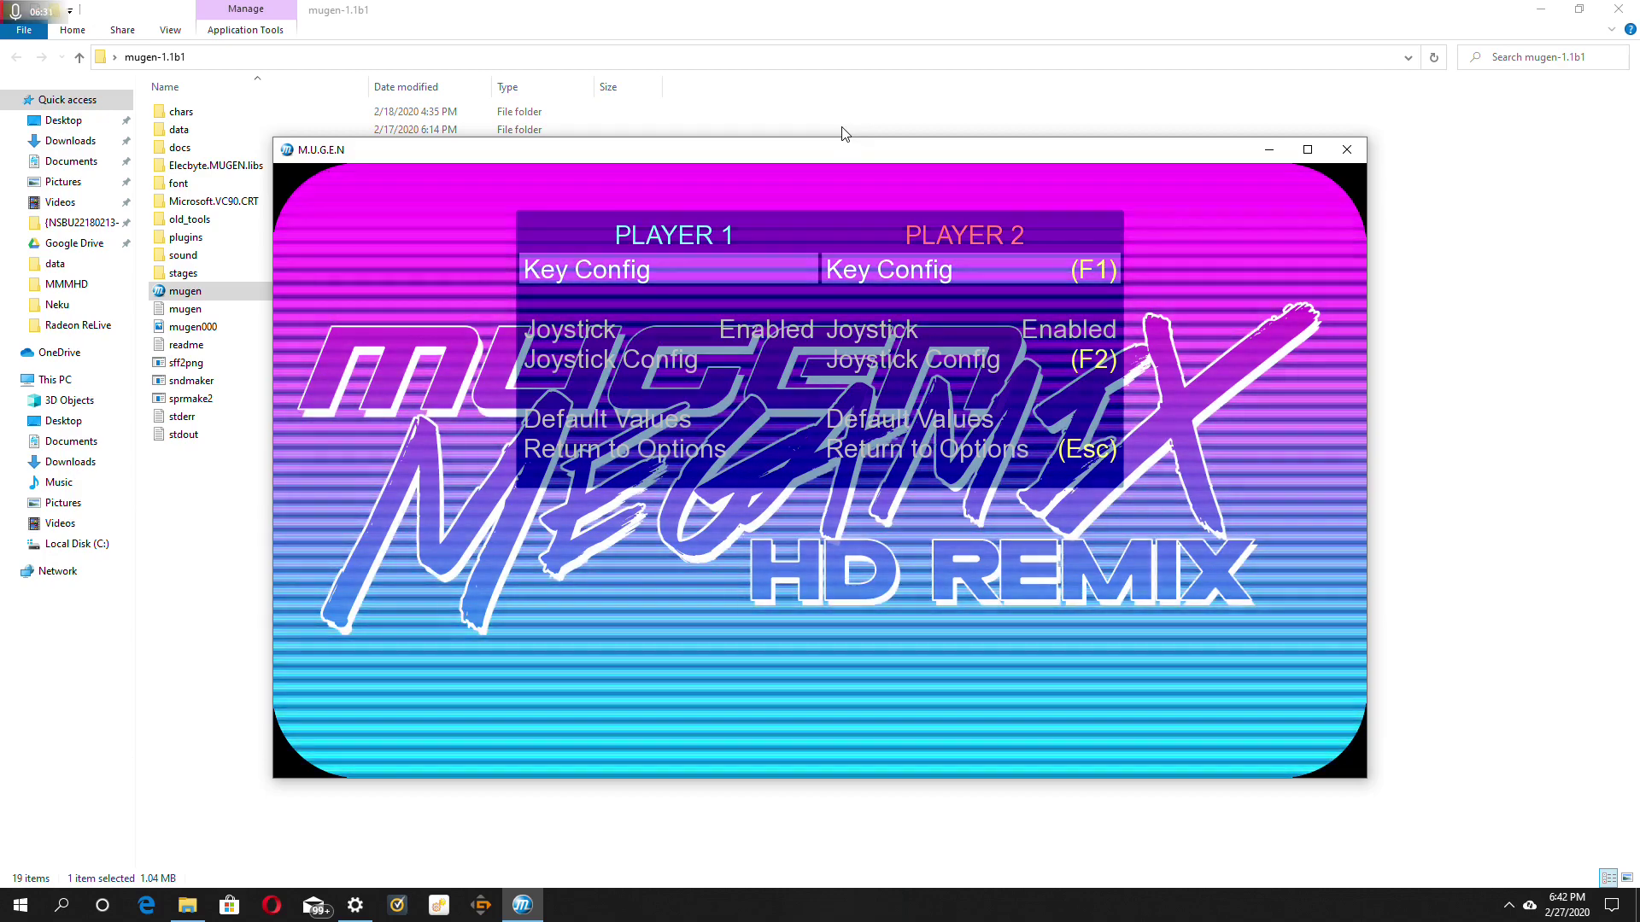
{"action": "key", "text": "Down"}
{"action": "key", "text": "Down"}
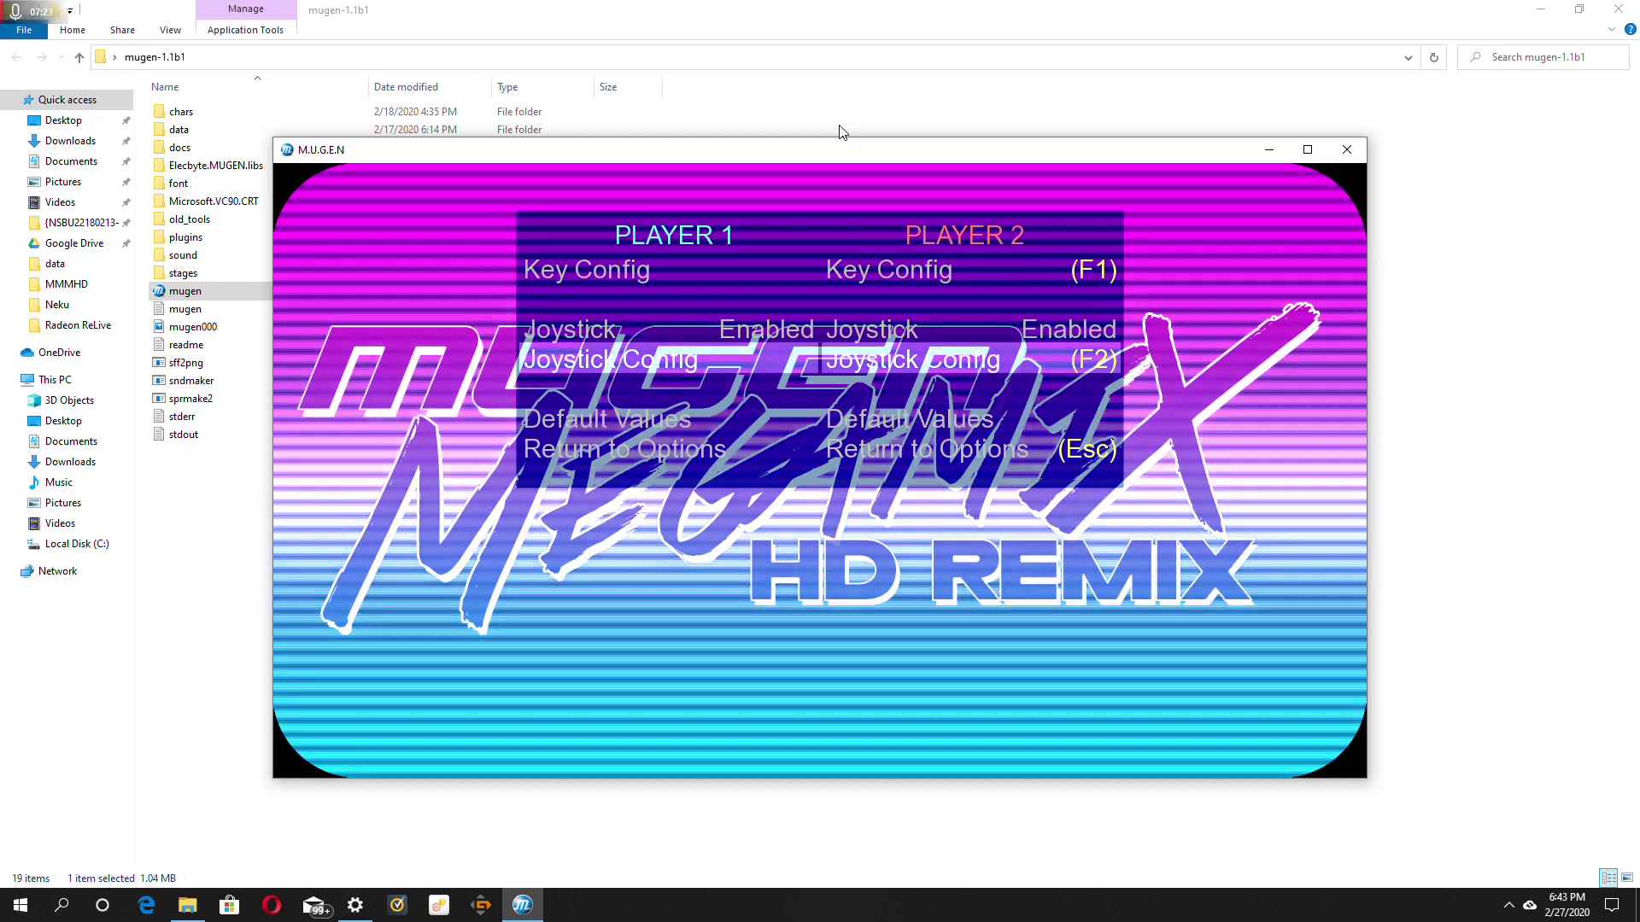
{"action": "key", "text": "Return"}
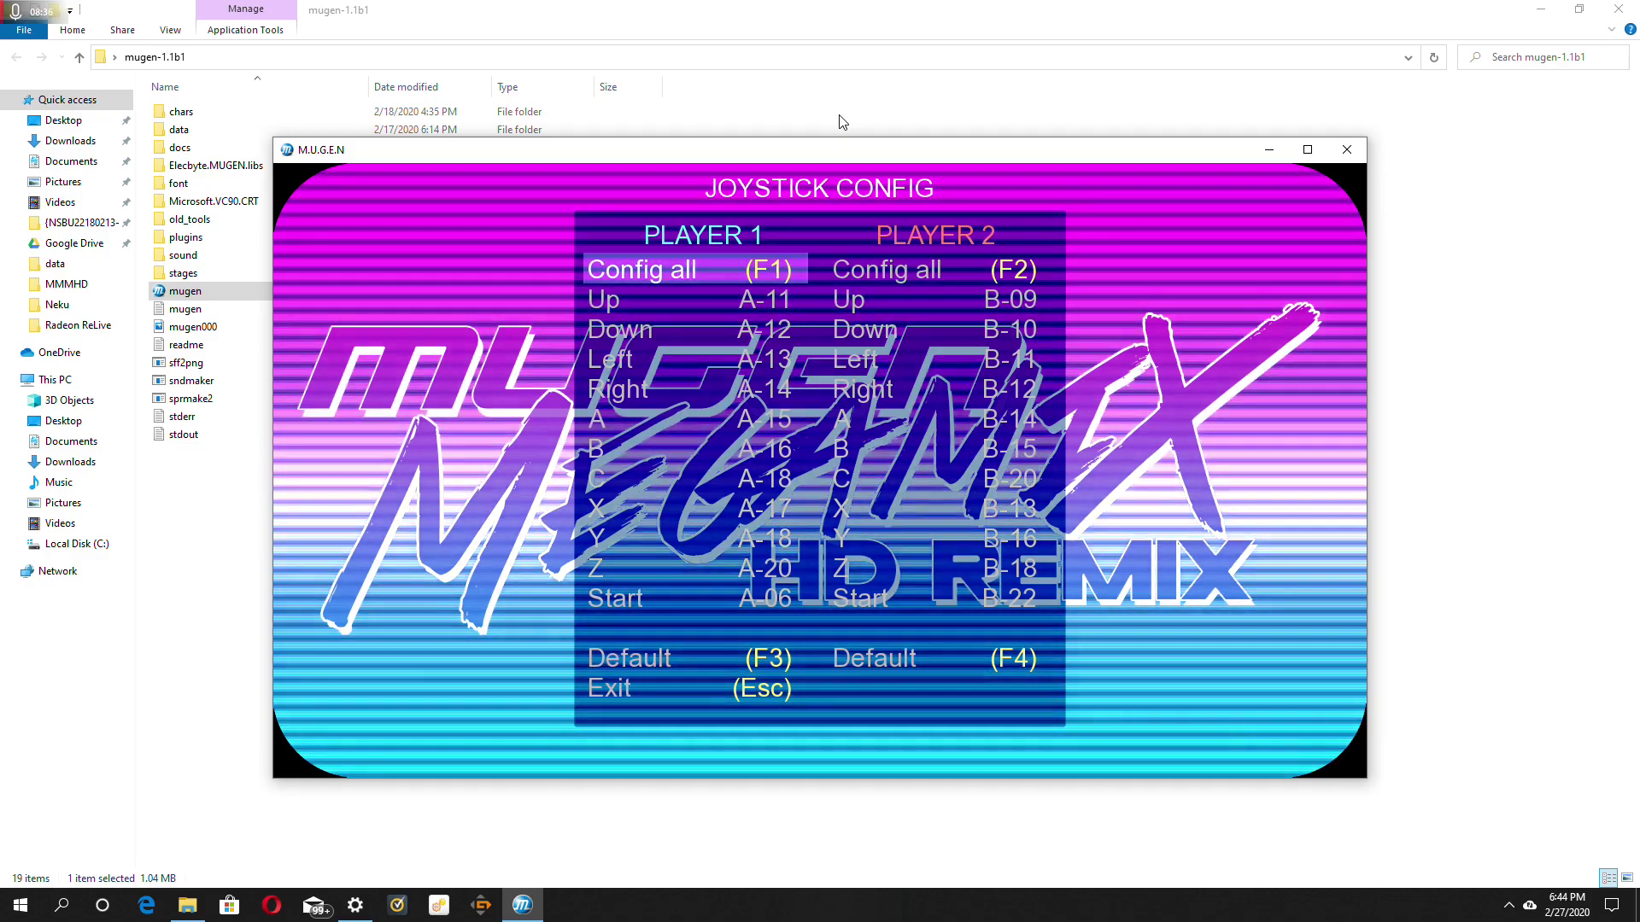
Step: Leave Joystick Config, Input Config and the options to return to the main menu
{"action": "key", "text": "Escape"}
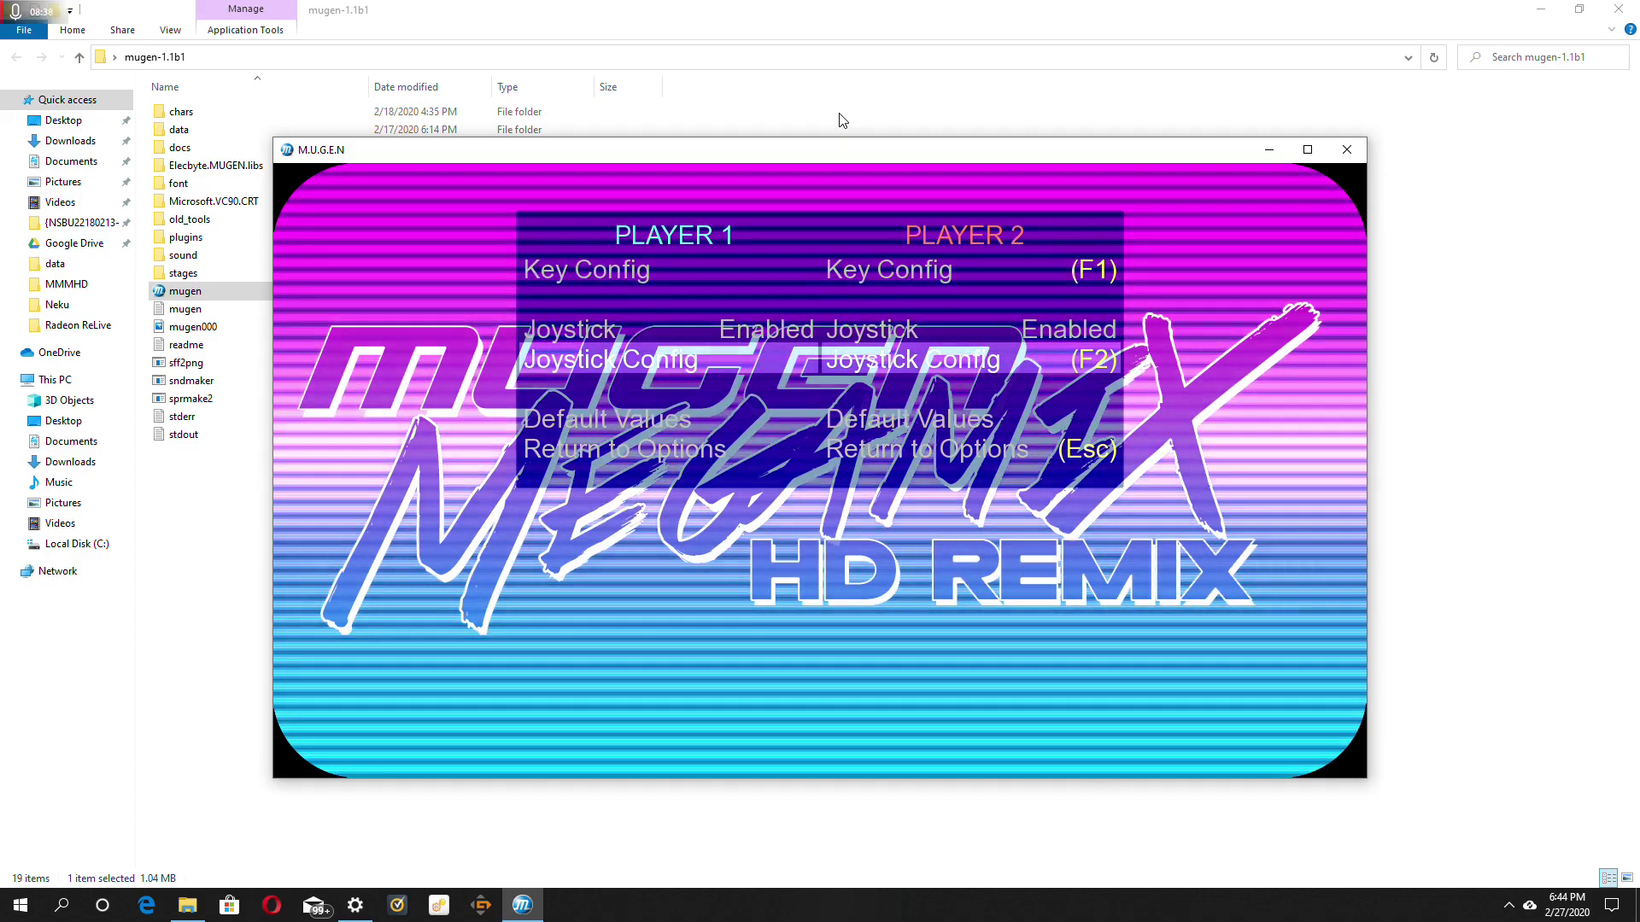
{"action": "key", "text": "Escape"}
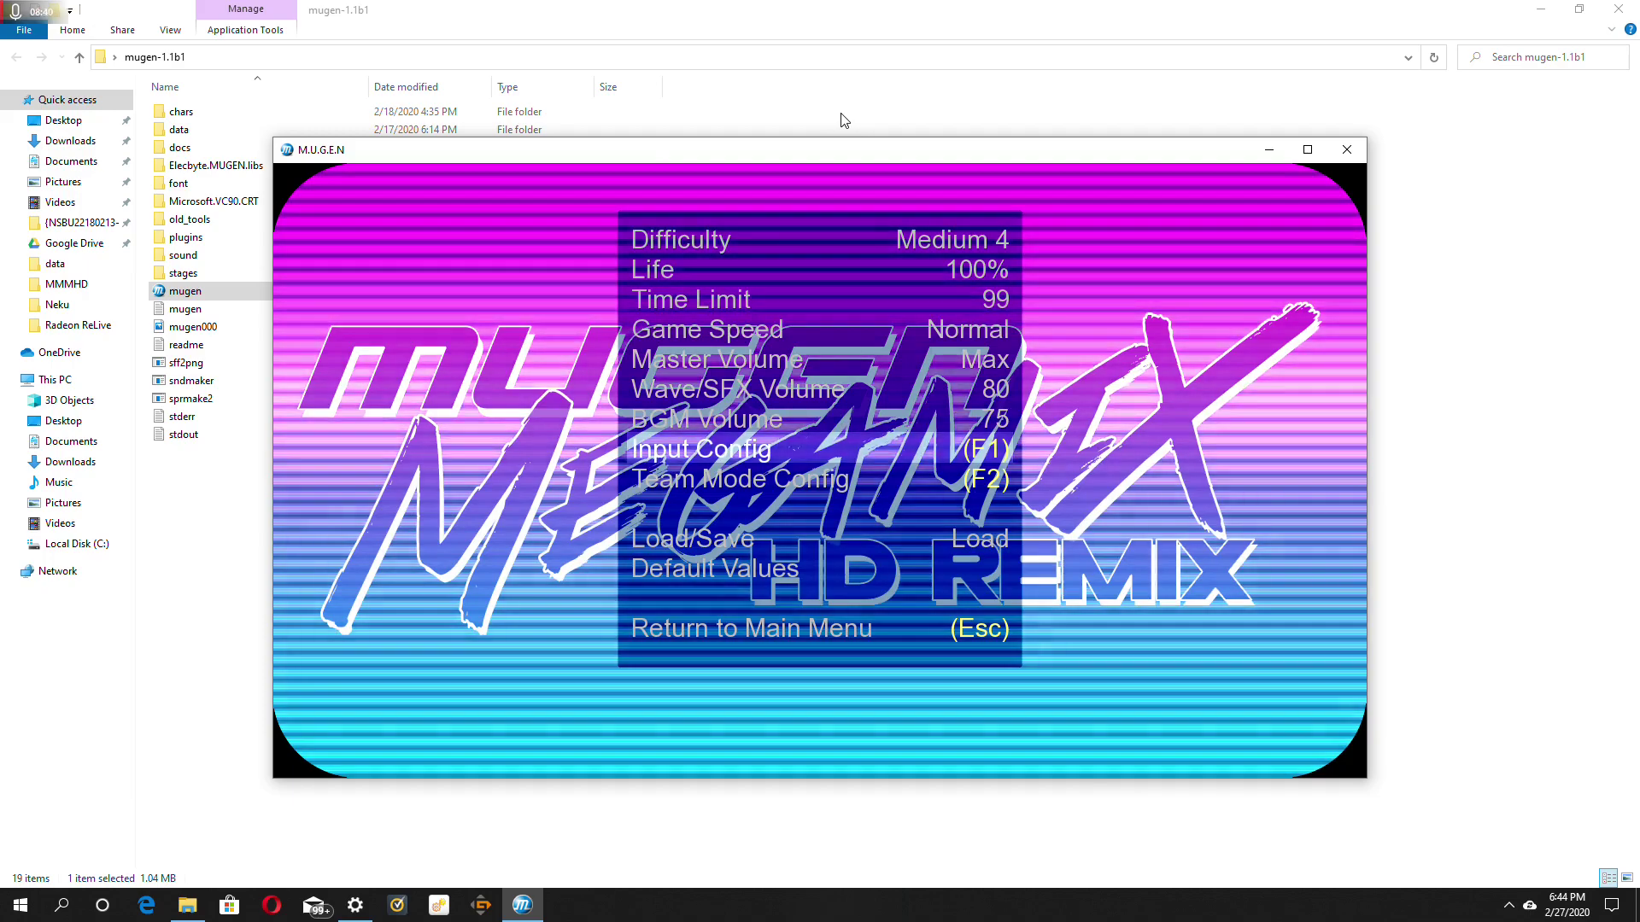
{"action": "key", "text": "Escape"}
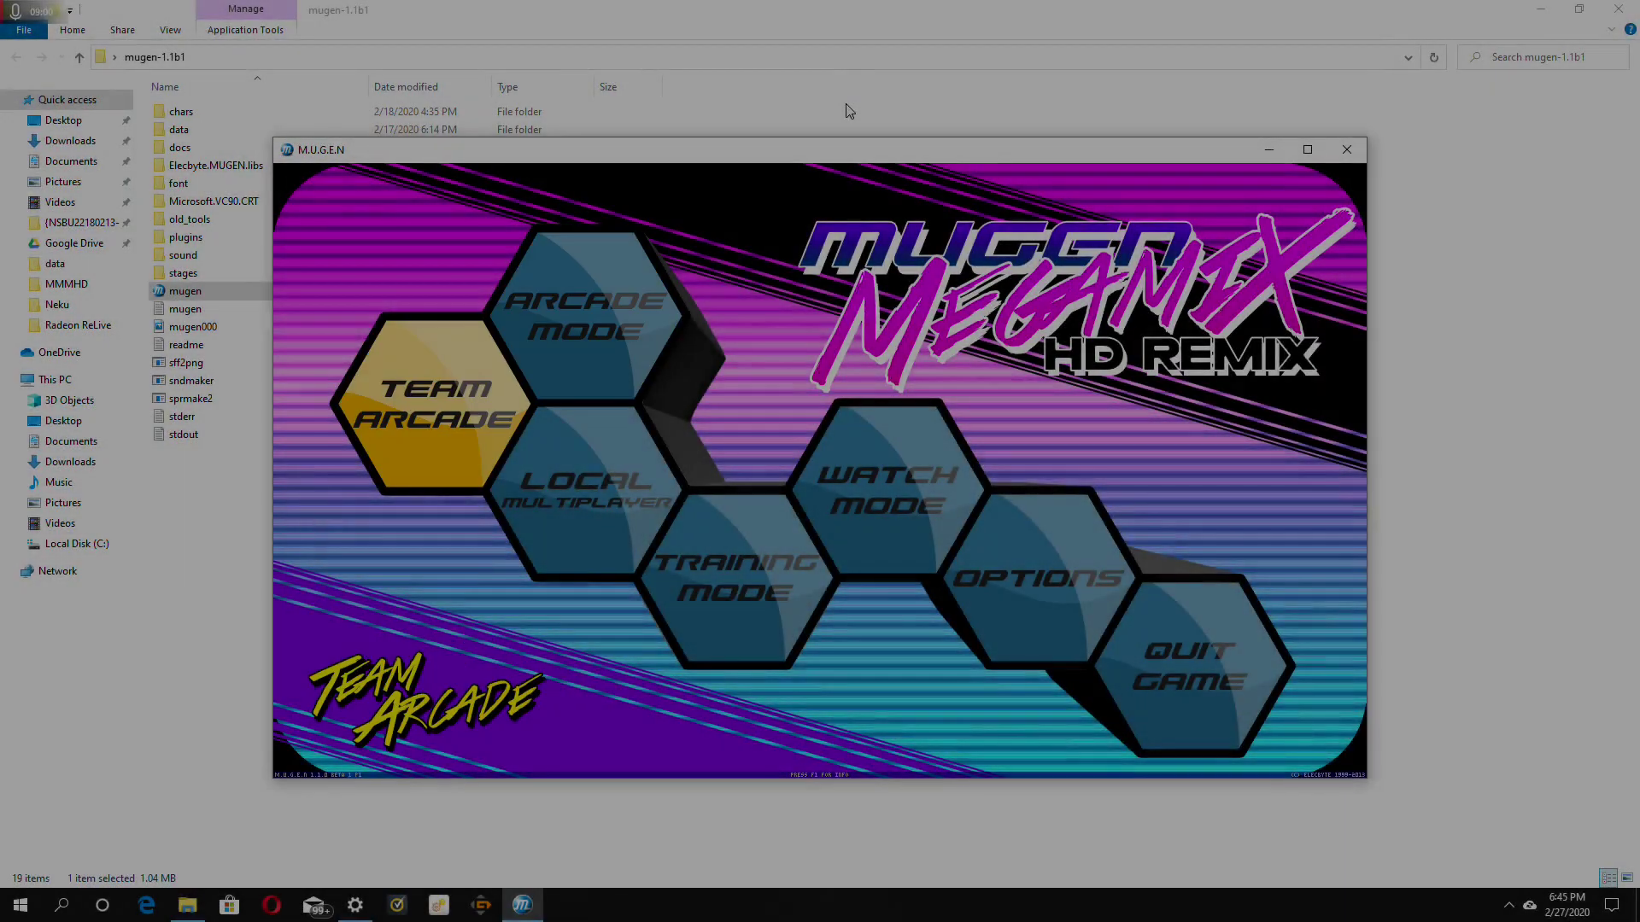
Step: Test the directional controls by moving the selection up and down through the main menu modes
{"action": "key", "text": "Down"}
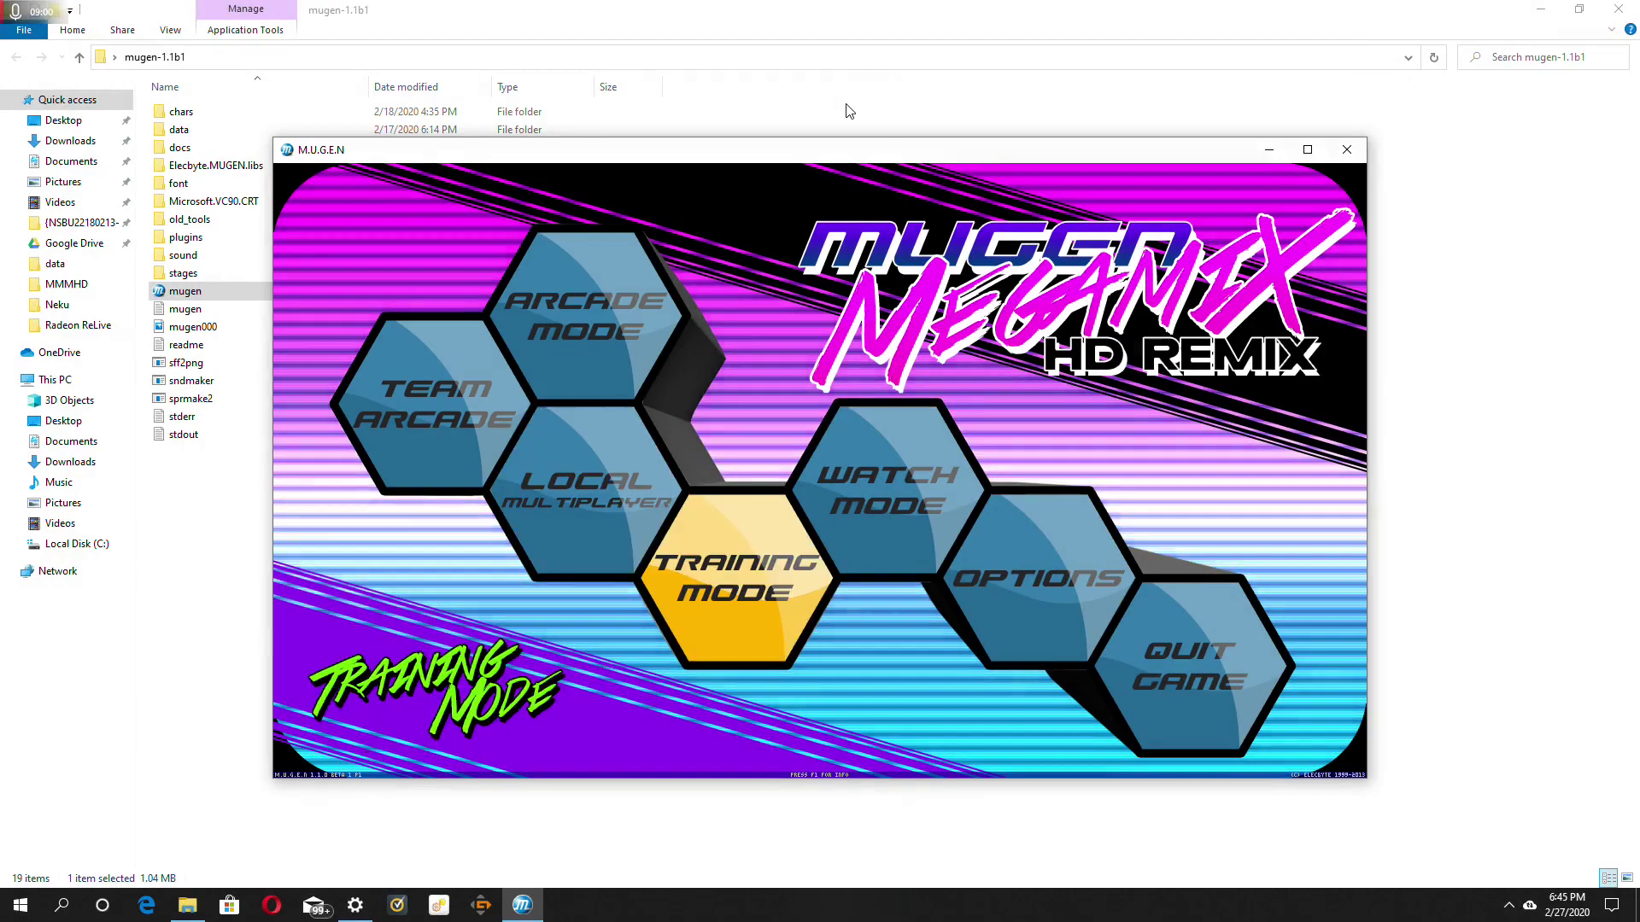
{"action": "key", "text": "Up"}
{"action": "key", "text": "Up"}
{"action": "key", "text": "Down"}
{"action": "key", "text": "Down"}
{"action": "key", "text": "Down"}
{"action": "key", "text": "Down"}
{"action": "key", "text": "Up"}
{"action": "key", "text": "Up"}
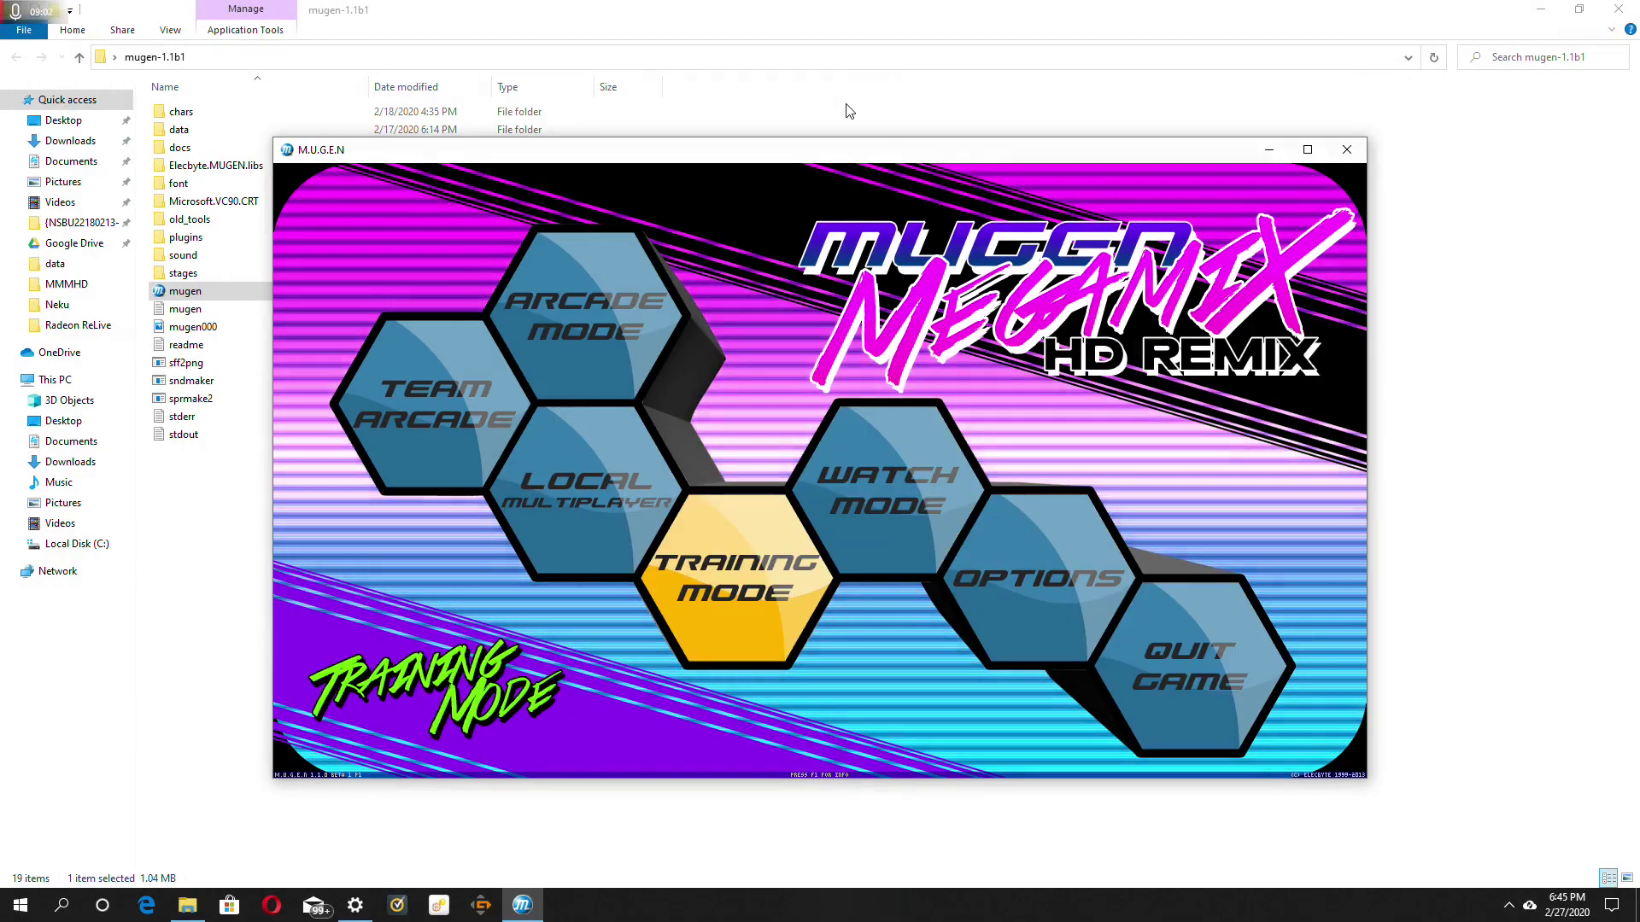
Step: Start a game mode from the main menu to reach the character select screen
{"action": "key", "text": "Down"}
{"action": "key", "text": "Down"}
{"action": "key", "text": "Up"}
{"action": "key", "text": "Return"}
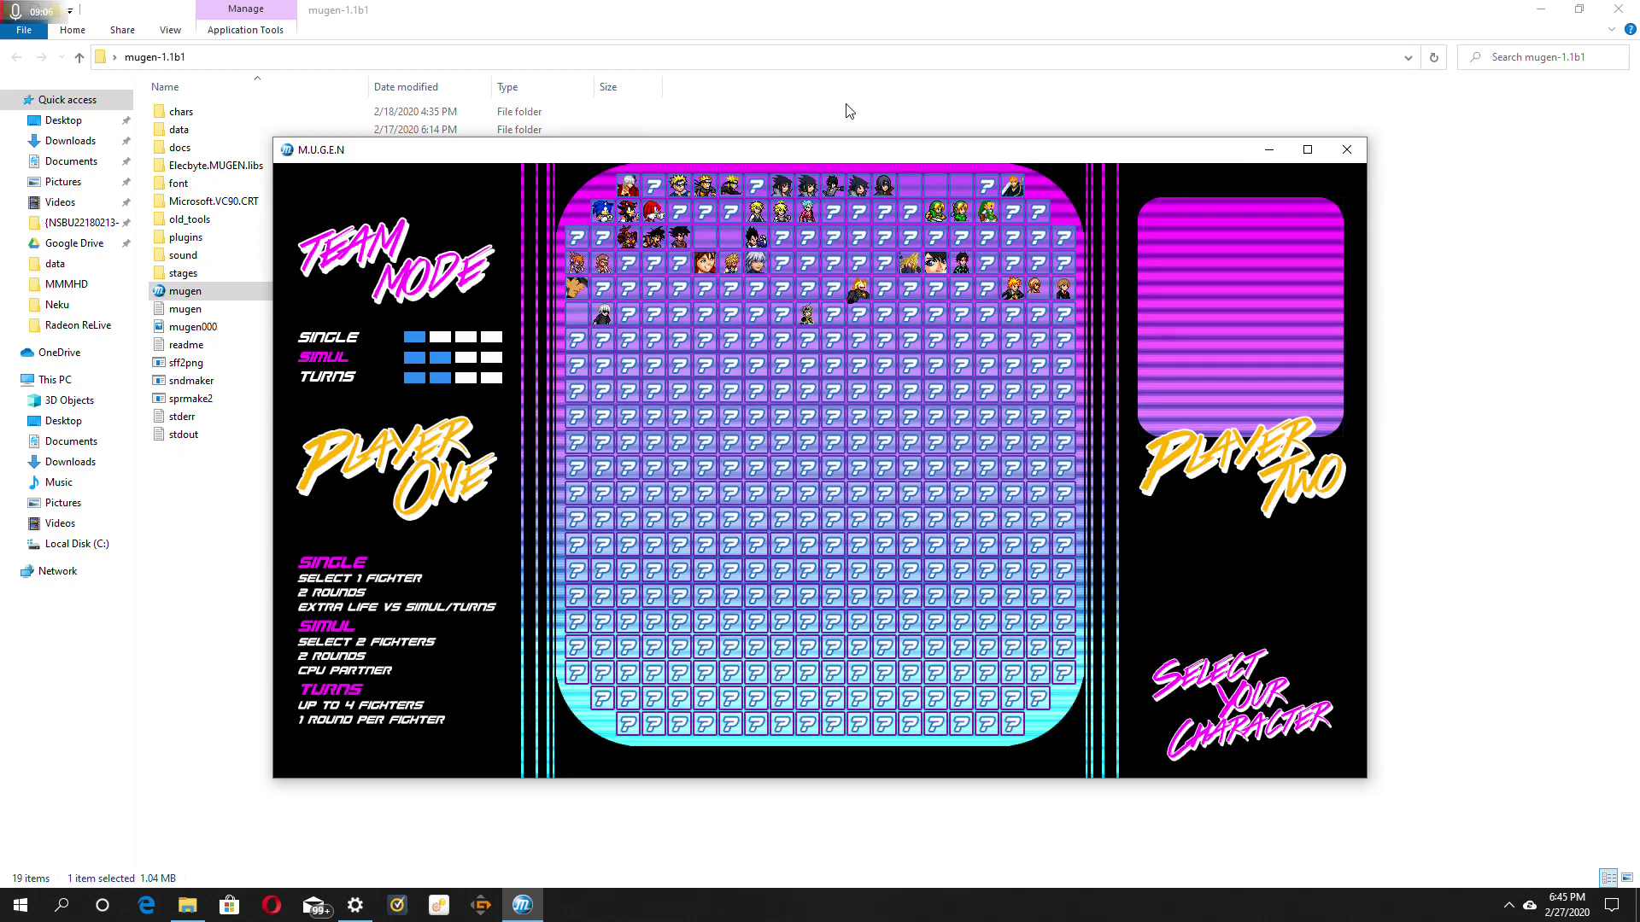
Step: Confirm Player One's team mode and test the directional controls by browsing the character grid to Naruto
{"action": "key", "text": "Return"}
{"action": "key", "text": "Right"}
{"action": "key", "text": "Right"}
{"action": "key", "text": "Right"}
{"action": "key", "text": "Right"}
{"action": "key", "text": "Down"}
{"action": "key", "text": "Up"}
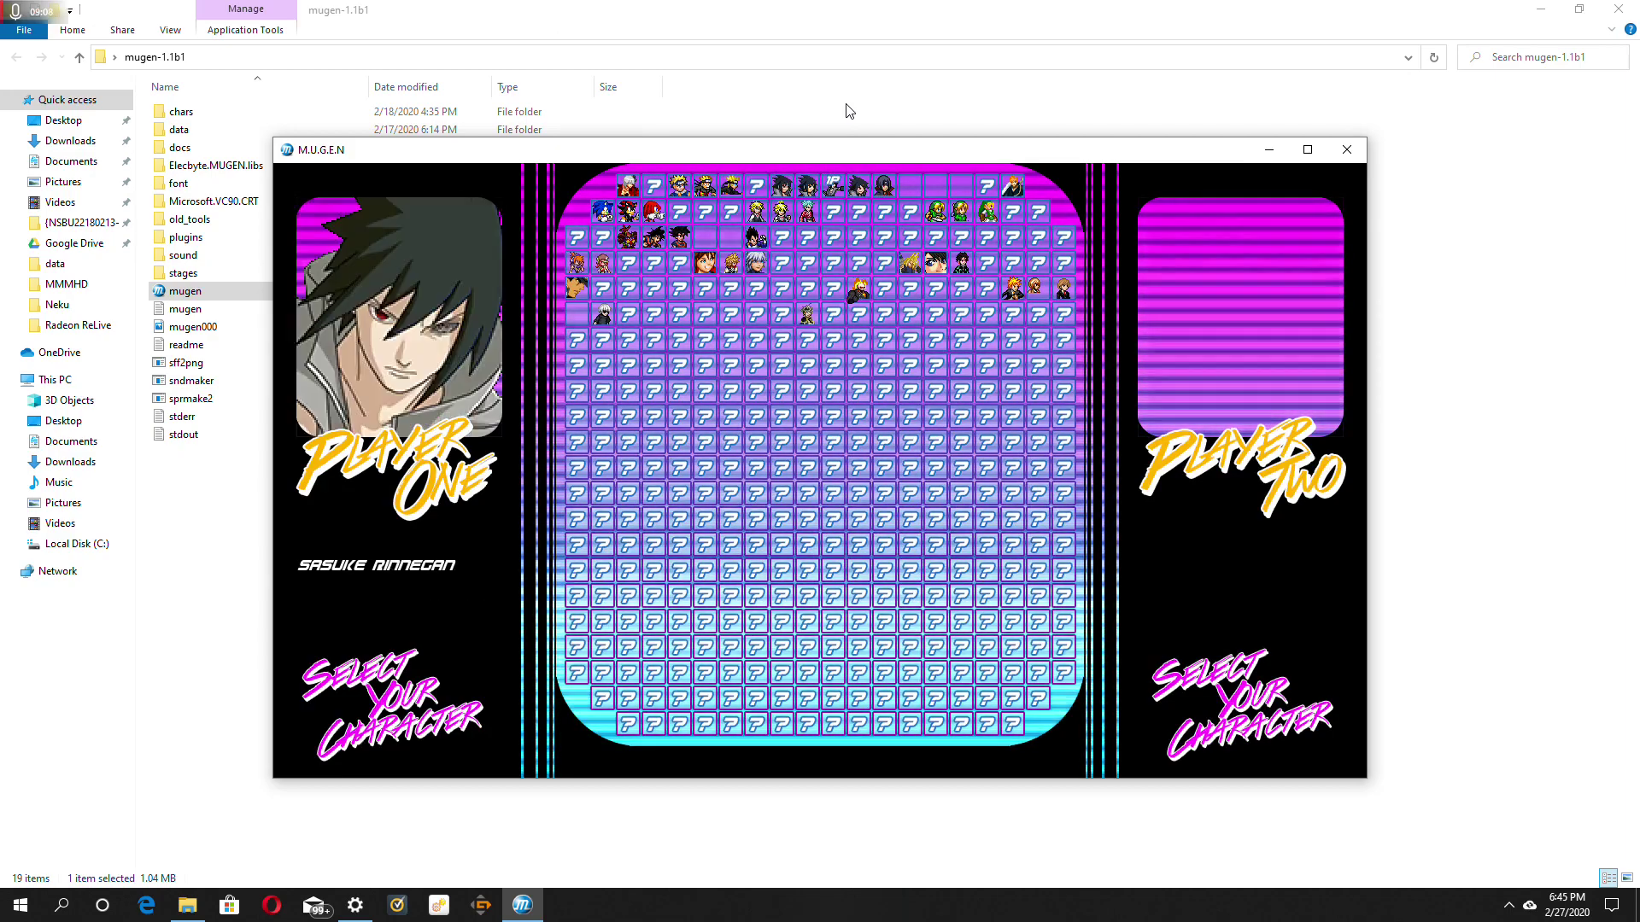
{"action": "key", "text": "Down"}
{"action": "key", "text": "Up"}
{"action": "key", "text": "Left"}
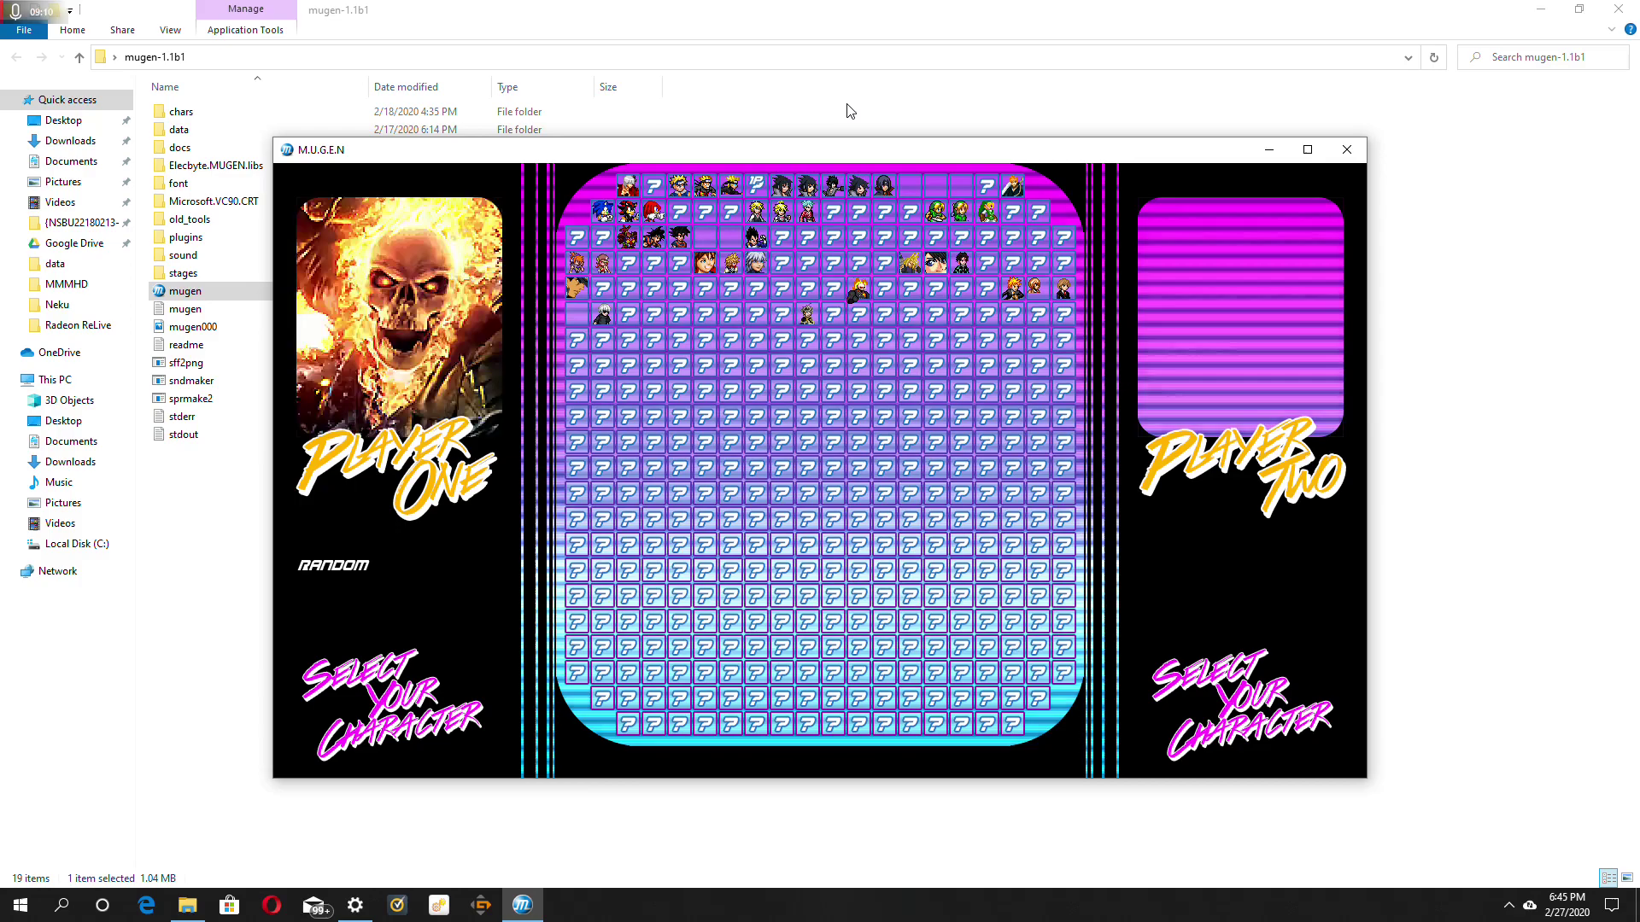
{"action": "key", "text": "Left"}
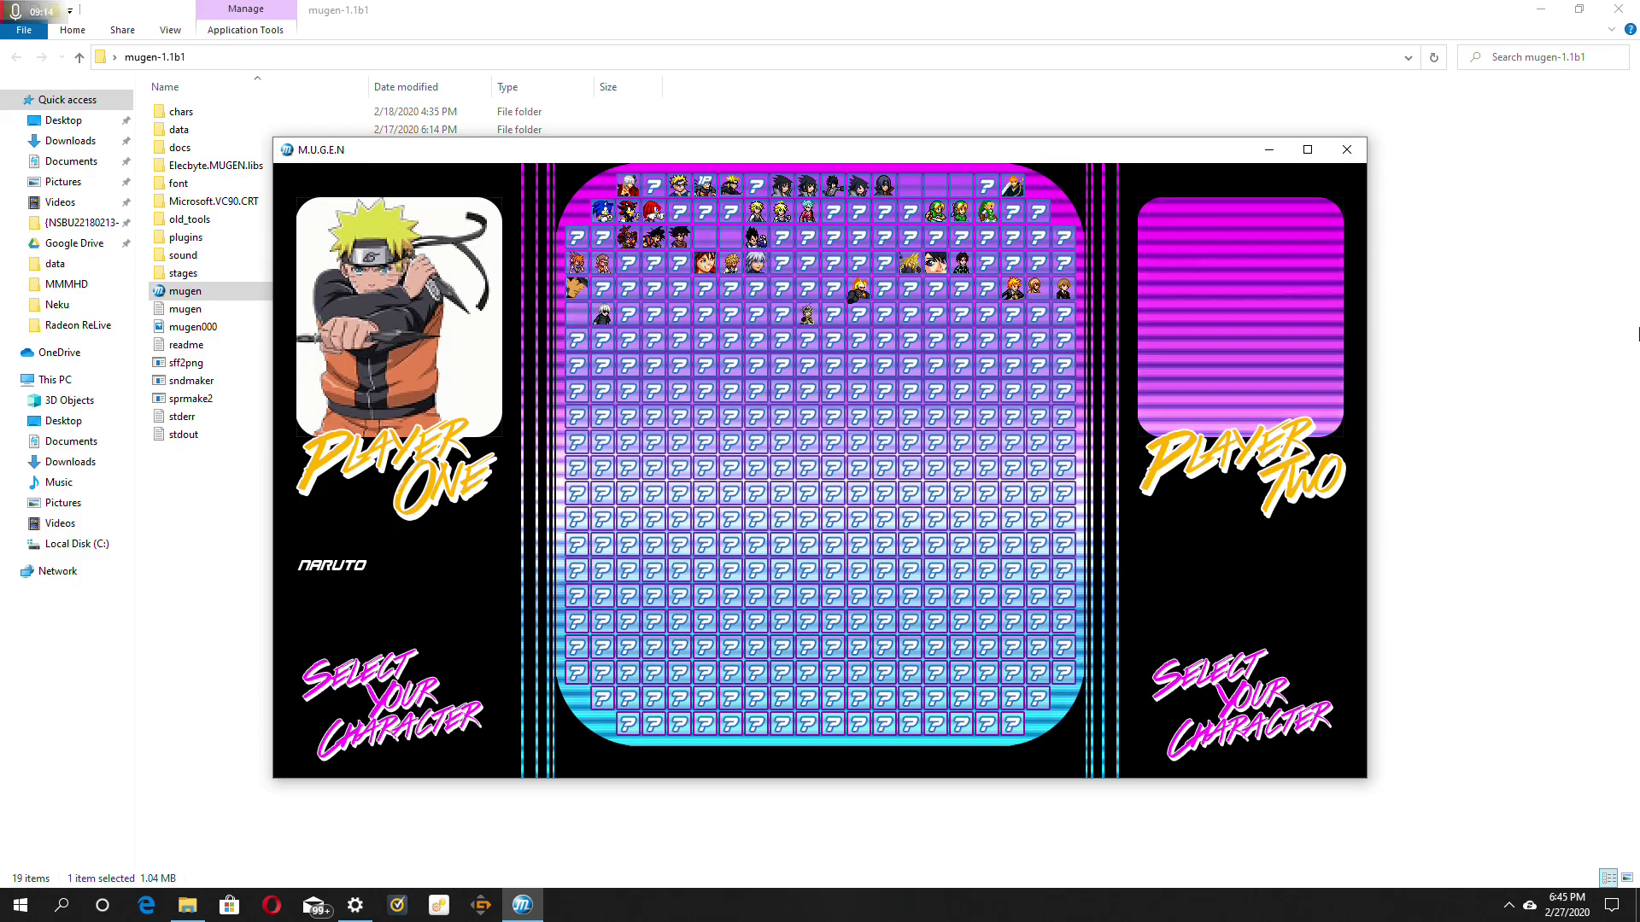
Step: Return from character select to the main menu and quit the game
{"action": "key", "text": "Escape"}
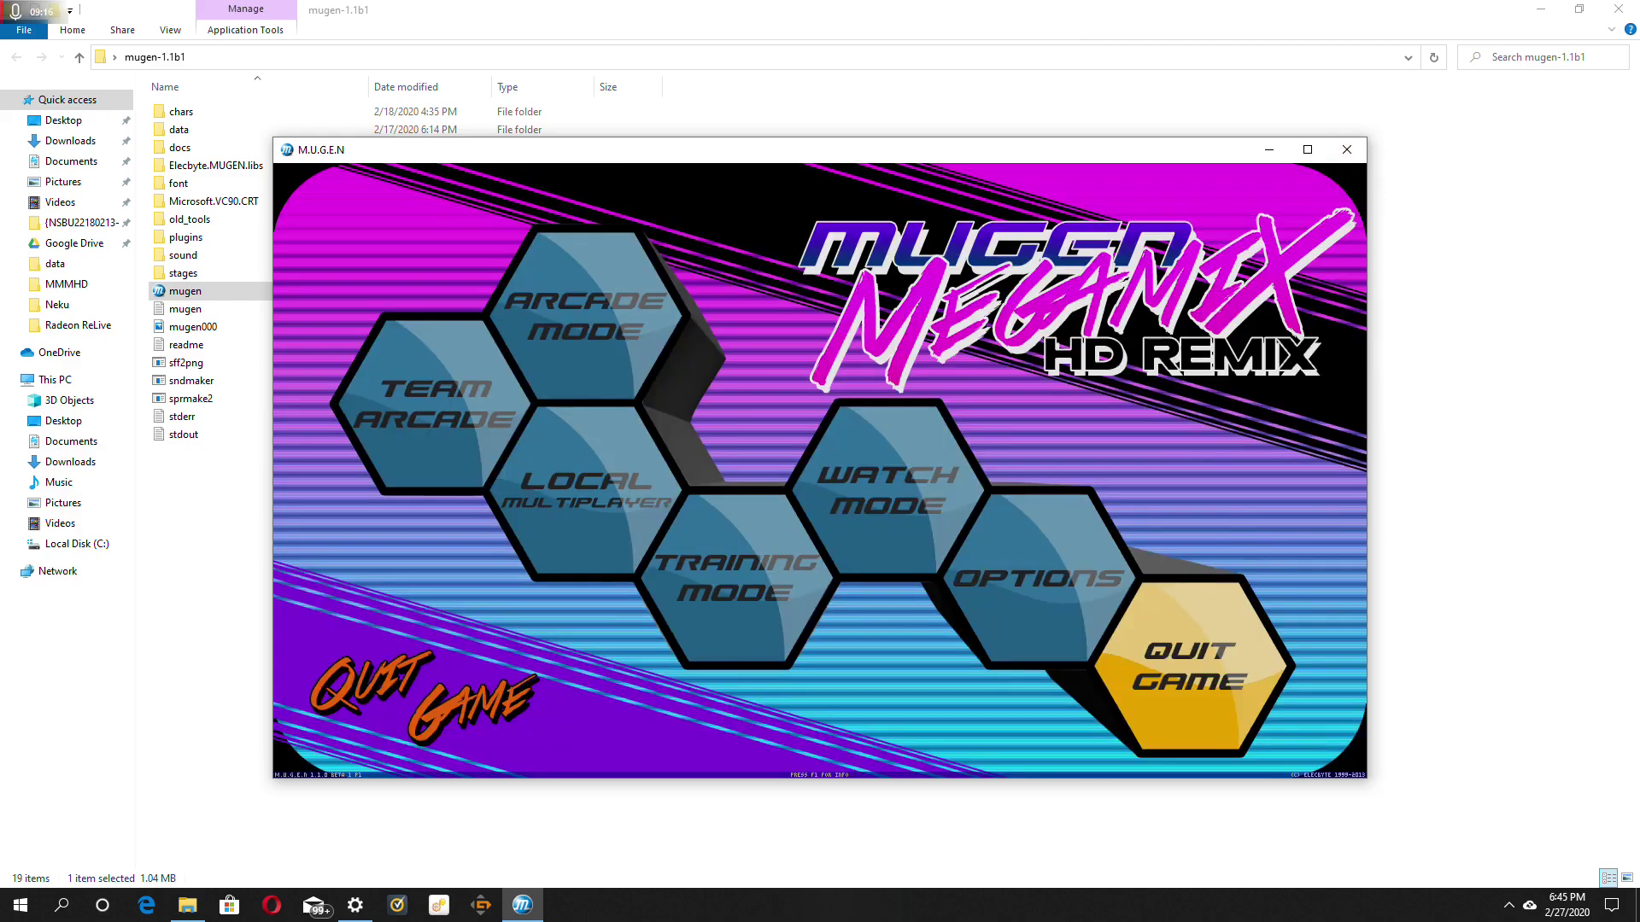
{"action": "key", "text": "Escape"}
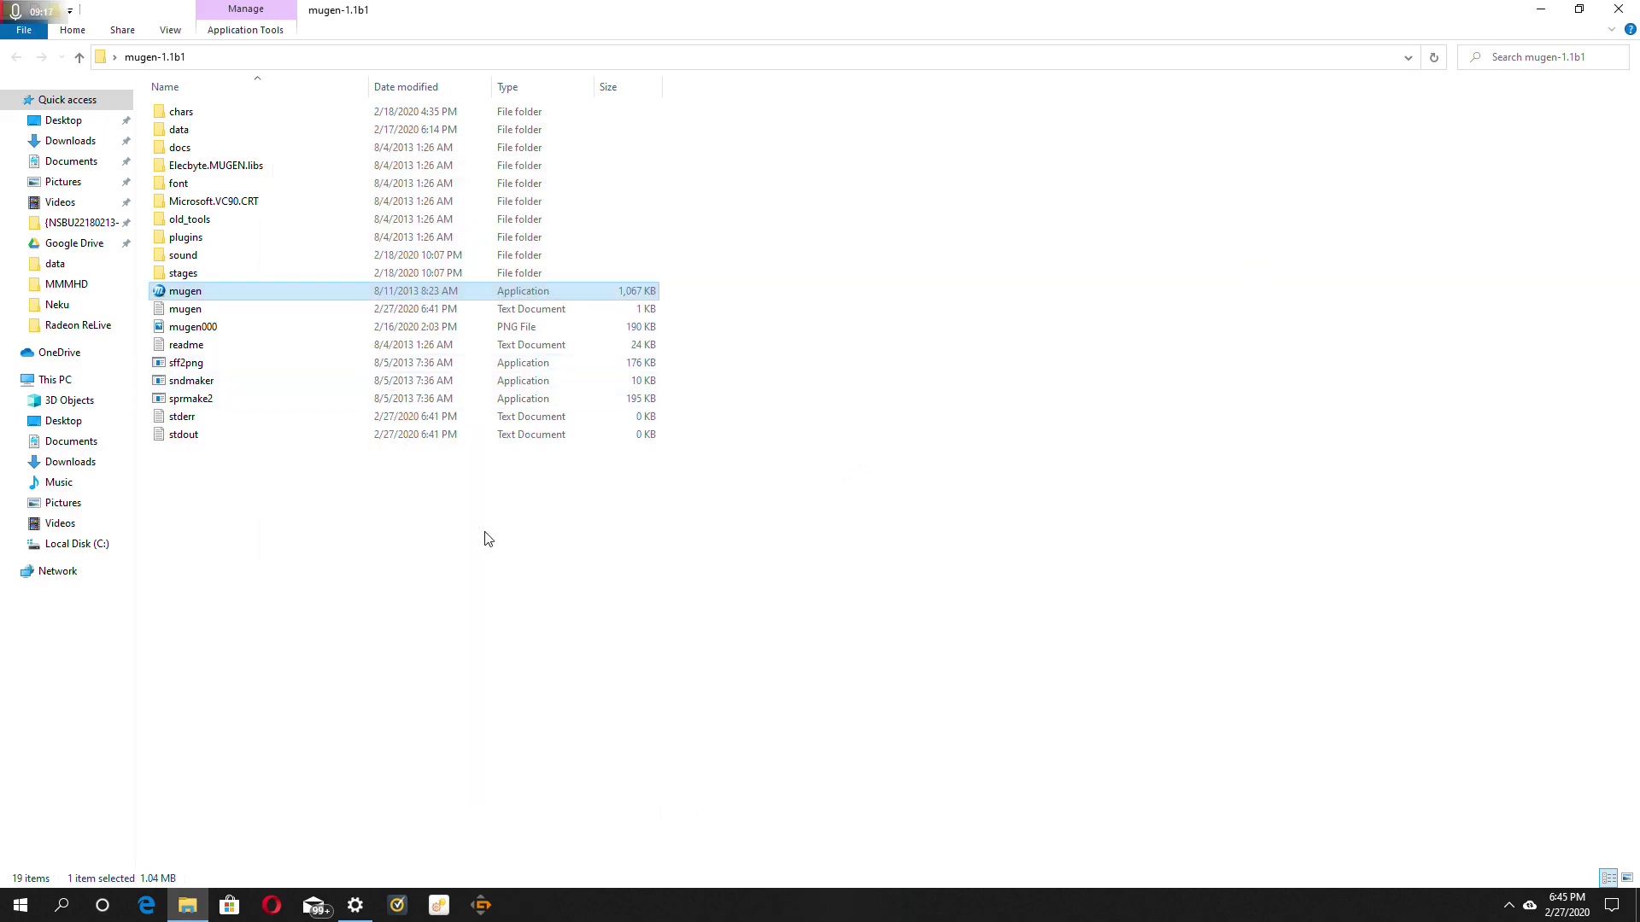